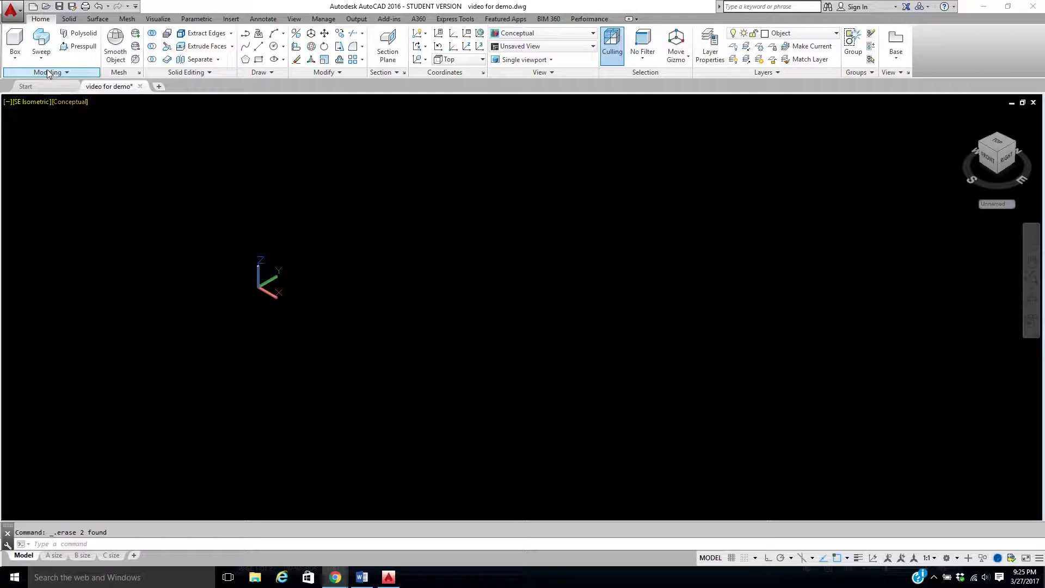
{"action": "left_click", "coordinate": [42, 61]}
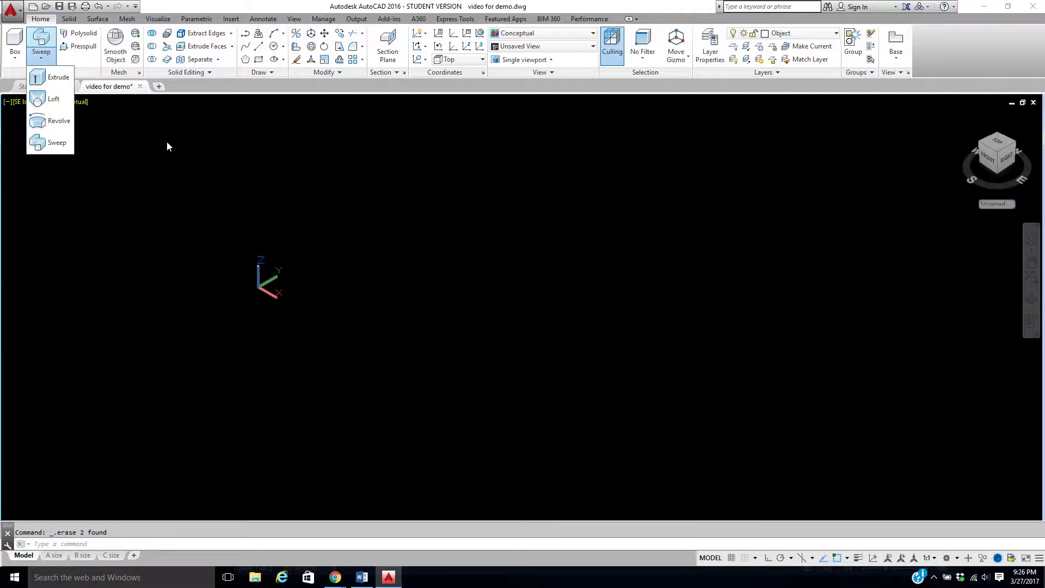
{"action": "left_click", "coordinate": [166, 141]}
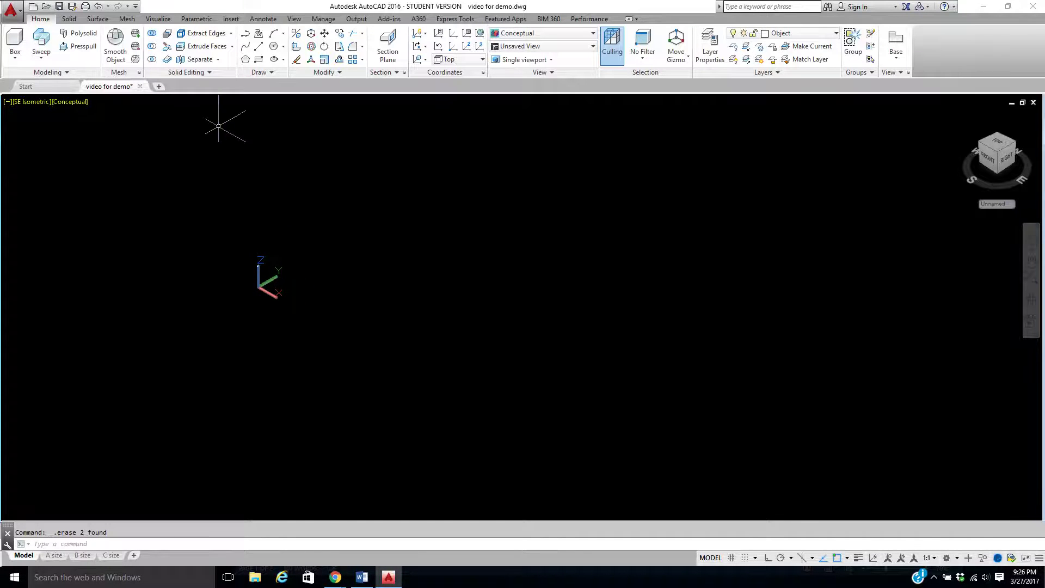
Draw a small freehand rectangle flat on the top plane, just beside the origin, as the sweep profile
{"action": "left_click", "coordinate": [259, 59]}
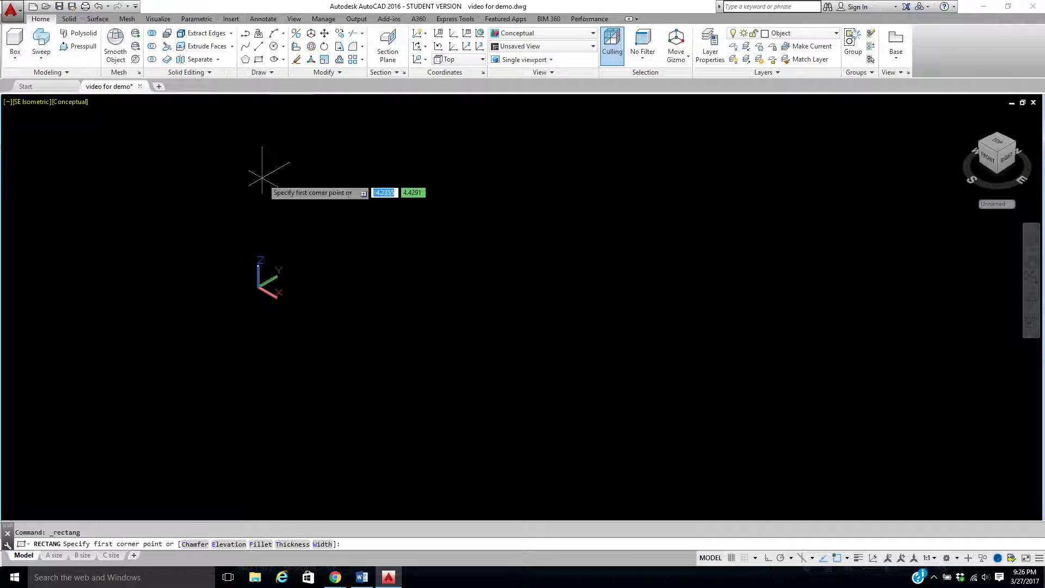
{"action": "left_click", "coordinate": [298, 275]}
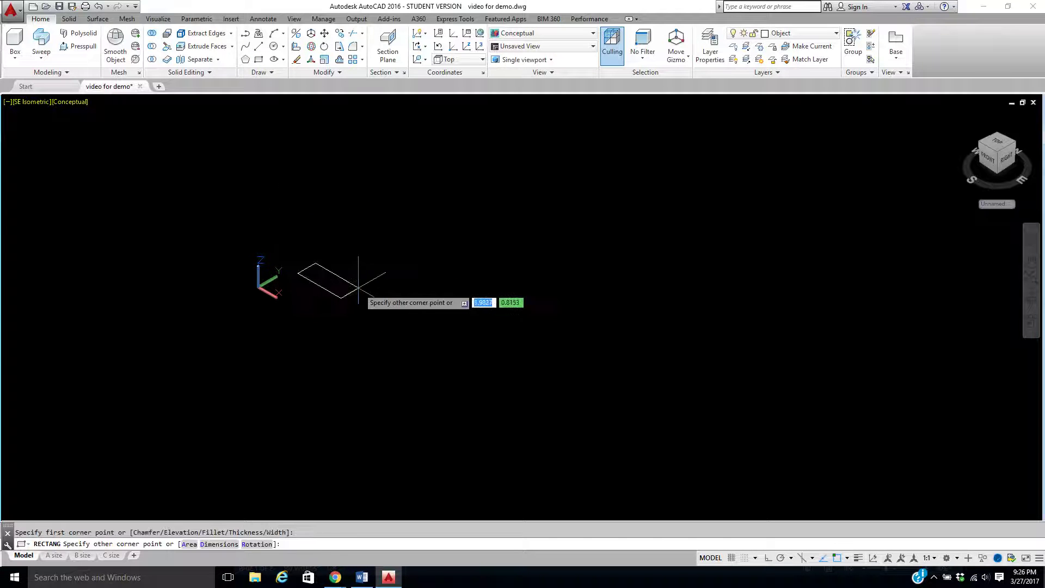
{"action": "left_click", "coordinate": [379, 278]}
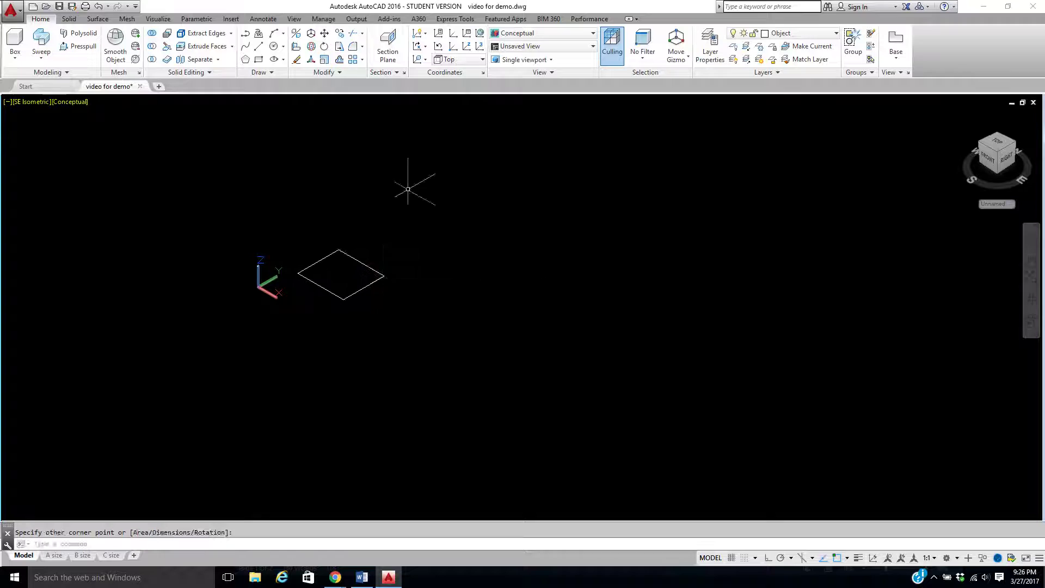
{"action": "scroll", "coordinate": [400, 227], "scroll_direction": "up", "scroll_amount": 2}
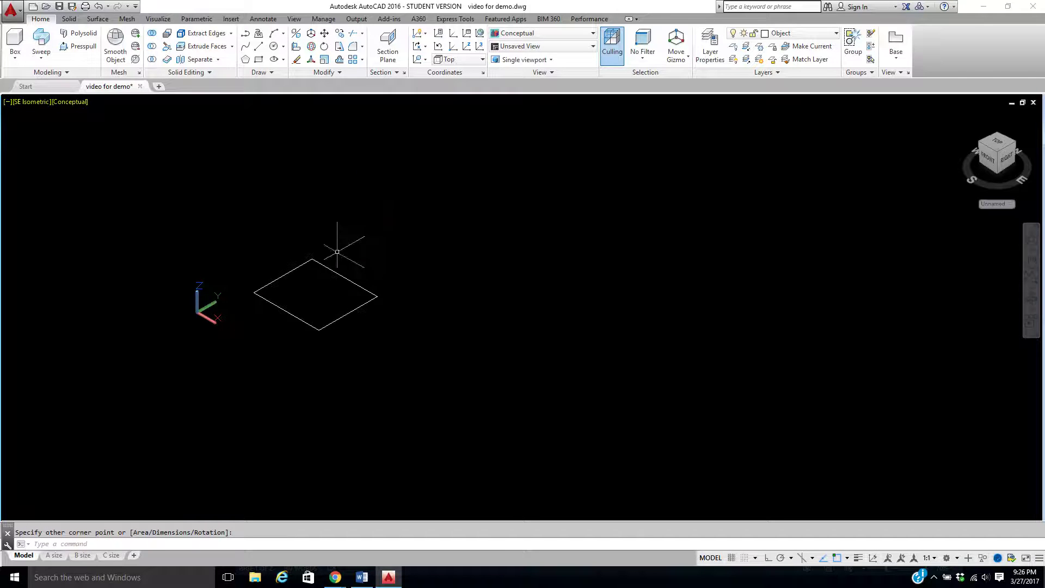
{"action": "scroll", "coordinate": [344, 241], "scroll_direction": "down", "scroll_amount": 2}
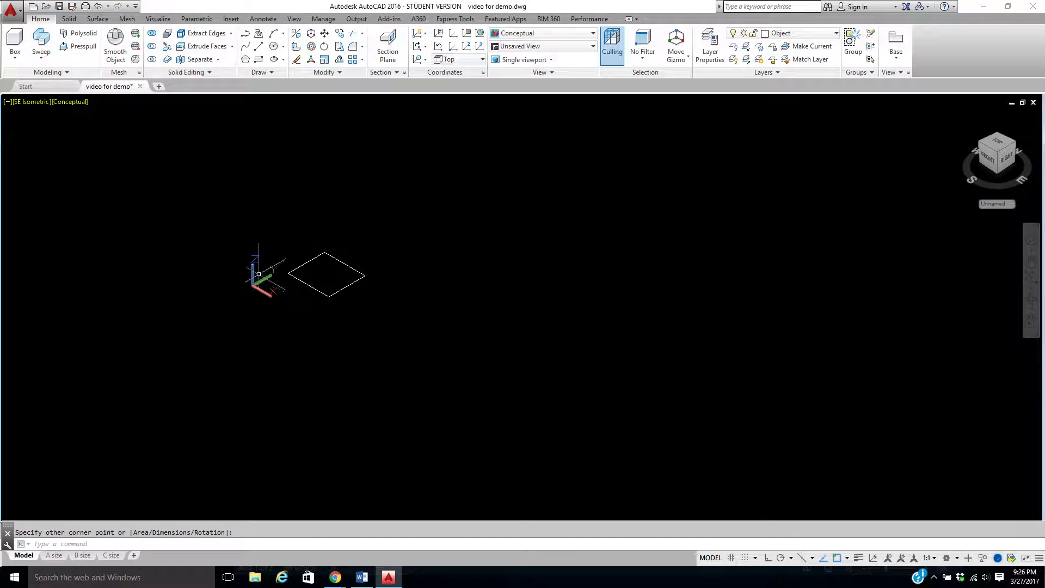
Set the coordinate system to Front and start a polyline with a vertical segment rising from inside the rectangle, using Ortho
{"action": "left_click", "coordinate": [457, 61]}
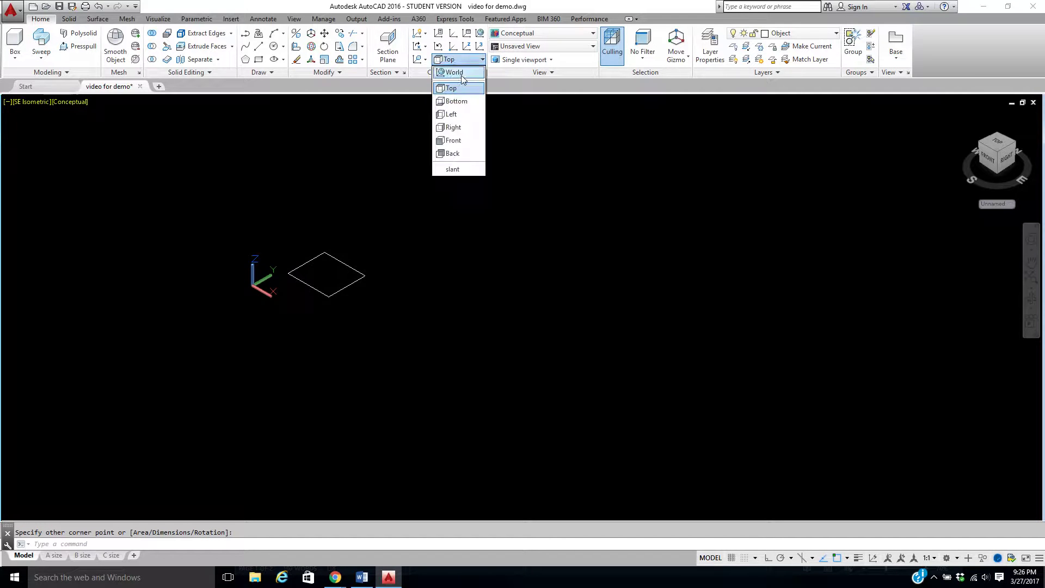
{"action": "left_click", "coordinate": [454, 140]}
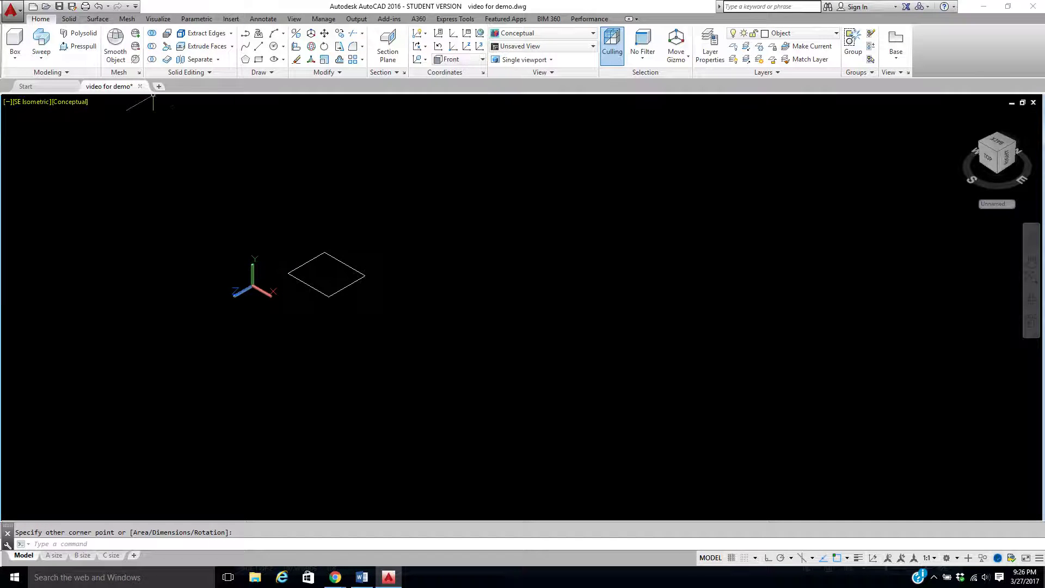
{"action": "left_click", "coordinate": [244, 36]}
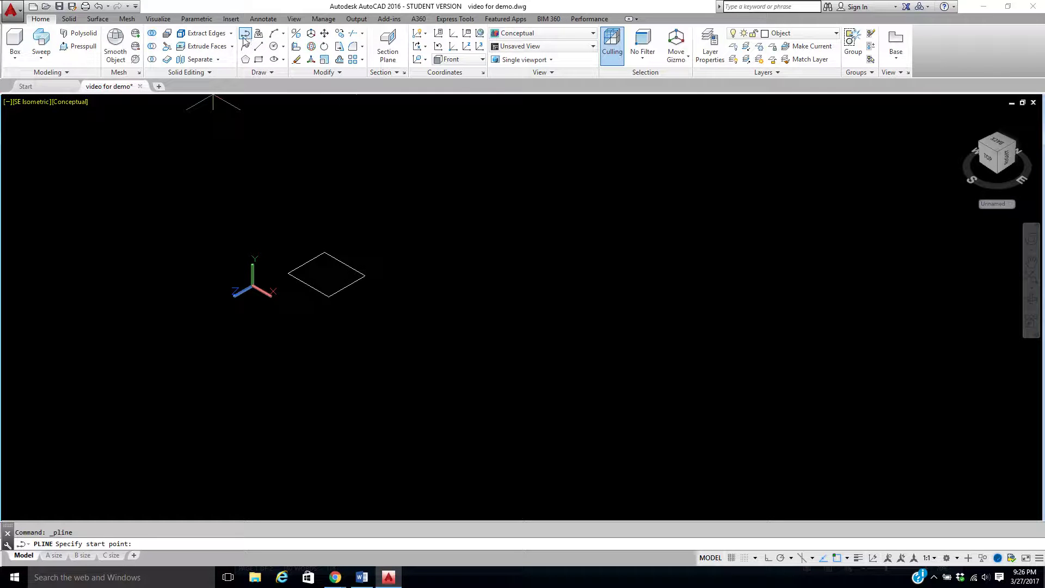
{"action": "left_click", "coordinate": [327, 274]}
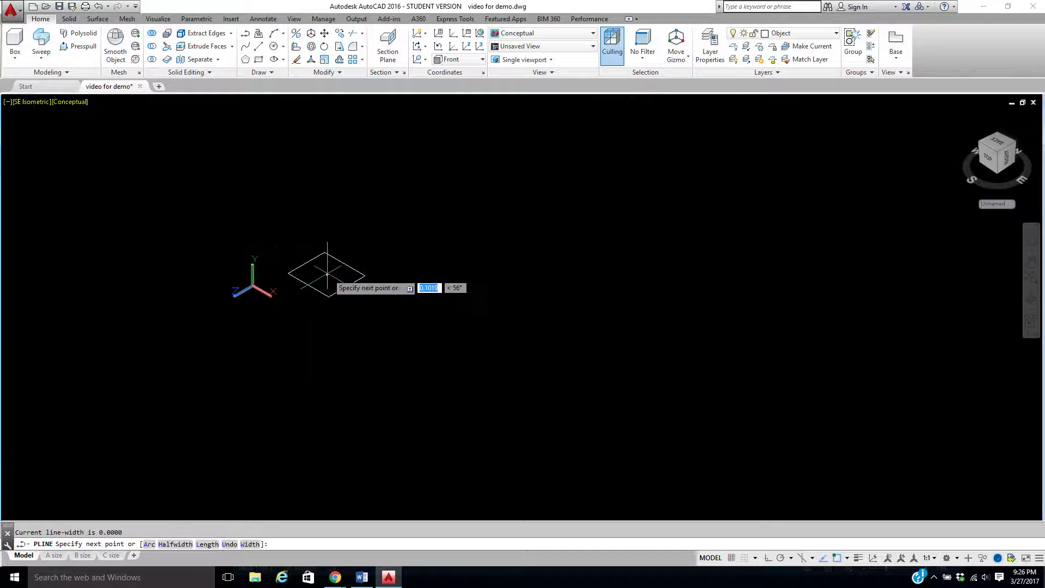
{"action": "key", "text": "F8"}
{"action": "left_click", "coordinate": [325, 171]}
{"action": "key", "text": "F8"}
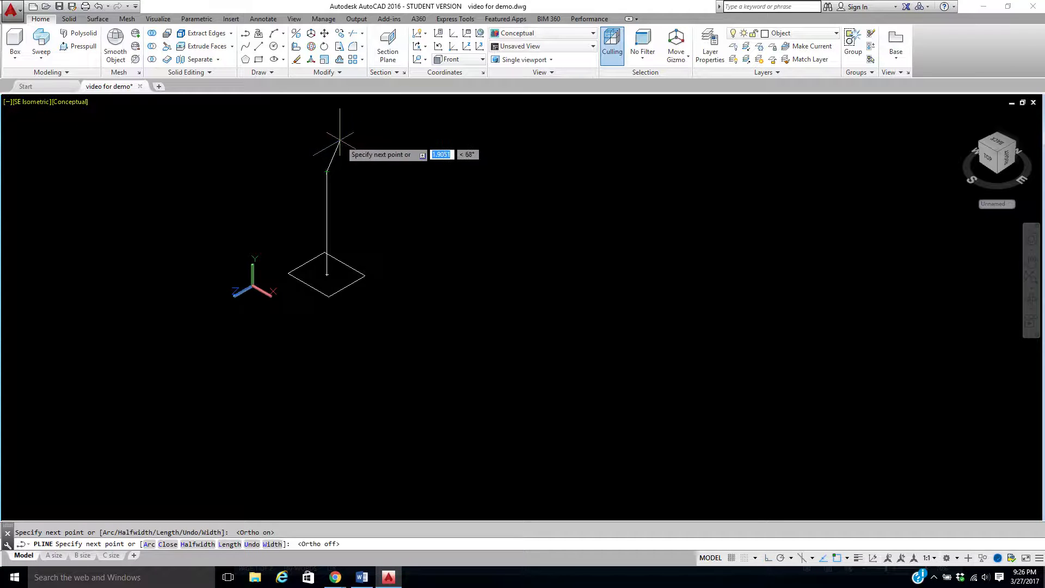
Continue the polyline with three connected tangent arcs forming a wavy path away from the vertical segment, and end it
{"action": "key", "text": "Return"}
{"action": "middle_click_drag", "start_coordinate": [339, 143], "coordinate": [255, 223], "text": "shift"}
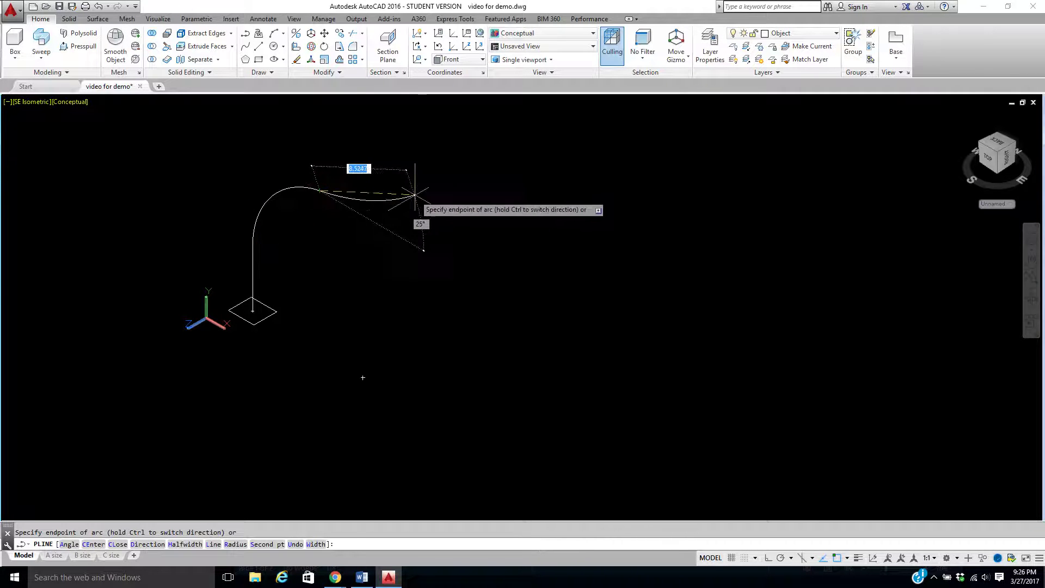
{"action": "left_click", "coordinate": [441, 201]}
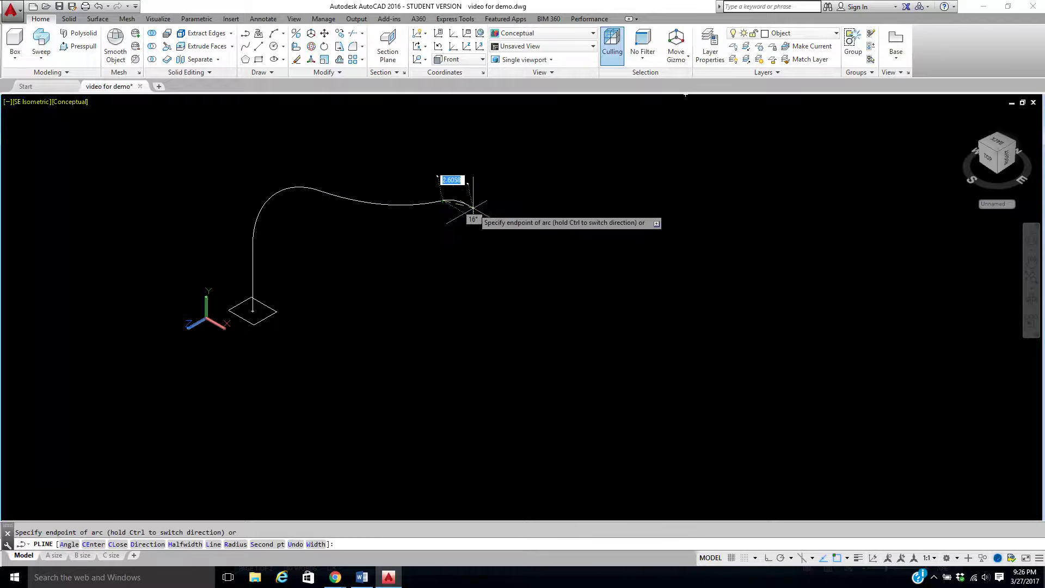
{"action": "left_click", "coordinate": [561, 221]}
{"action": "right_click", "coordinate": [561, 217]}
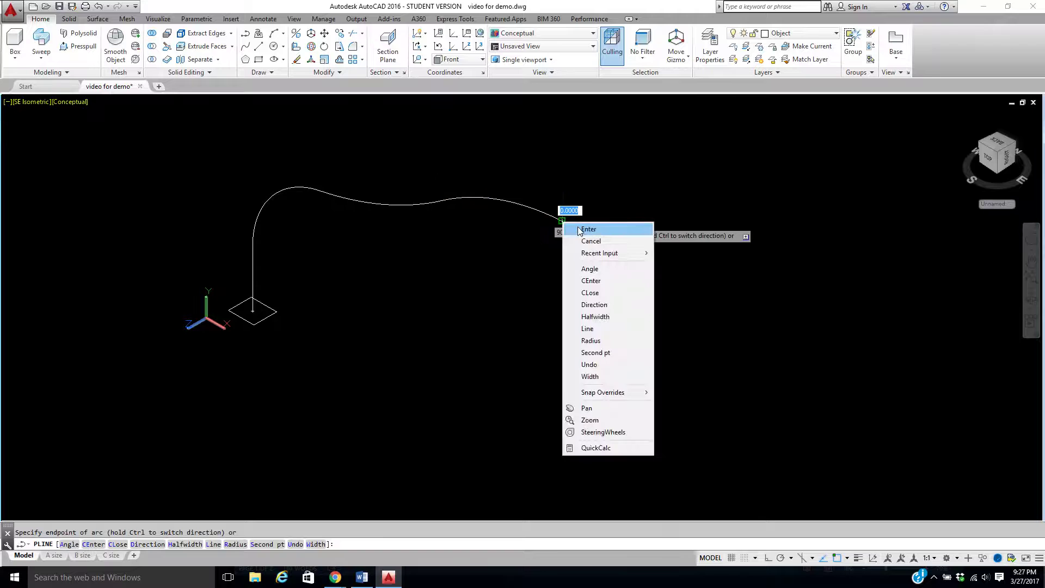
{"action": "left_click", "coordinate": [574, 226]}
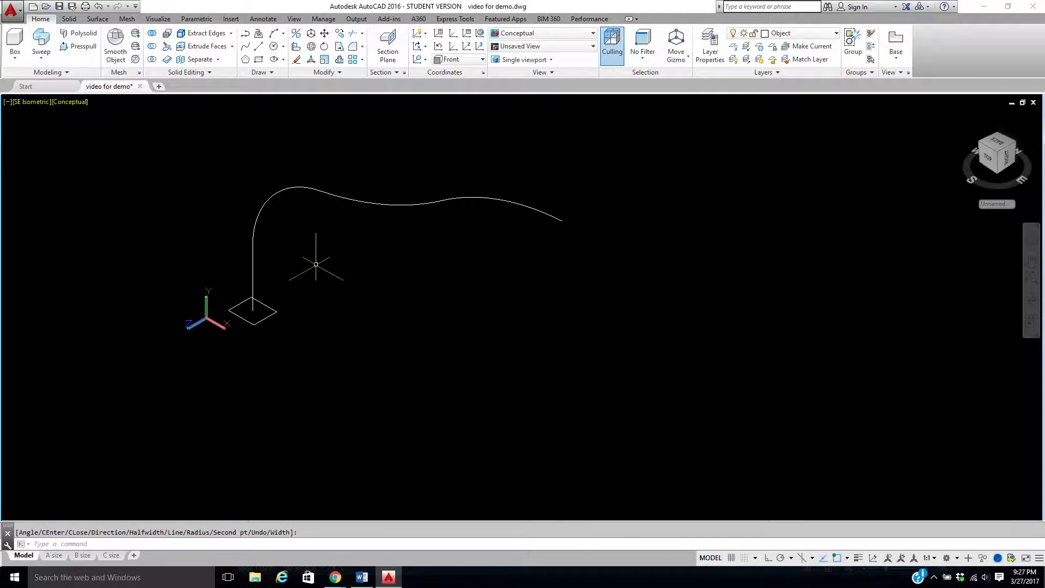
Sweep the rectangle along the curved polyline as a solid and undo that sweep
{"action": "mouse_move", "coordinate": [329, 313]}
{"action": "middle_mouse_down", "text": "shift"}
{"action": "mouse_move", "coordinate": [342, 253]}
{"action": "mouse_move", "coordinate": [402, 246]}
{"action": "mouse_move", "coordinate": [341, 322]}
{"action": "middle_mouse_up", "text": "shift"}
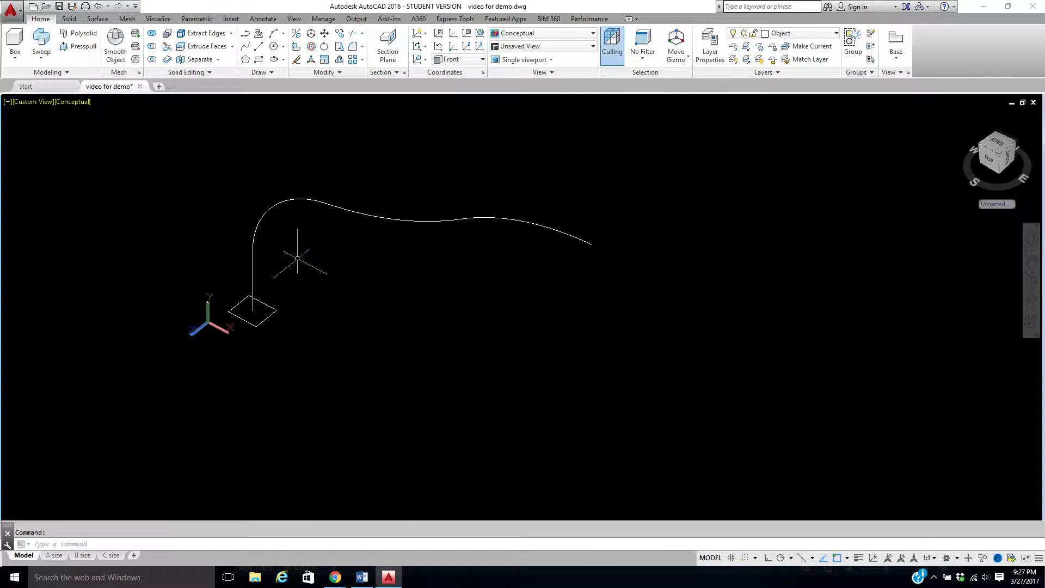
{"action": "scroll", "coordinate": [274, 269], "scroll_direction": "up", "scroll_amount": 2}
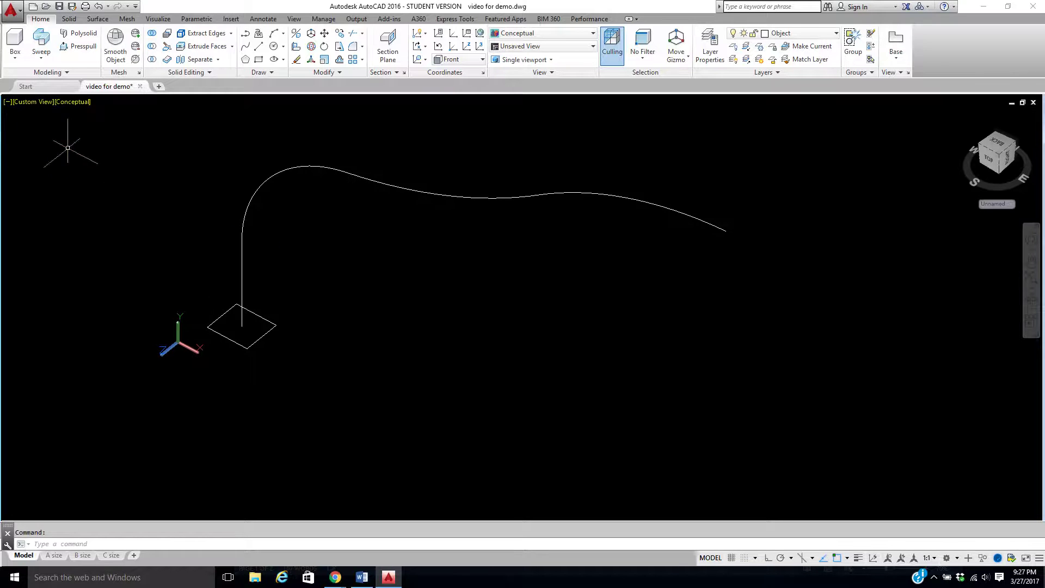
{"action": "left_click", "coordinate": [40, 42]}
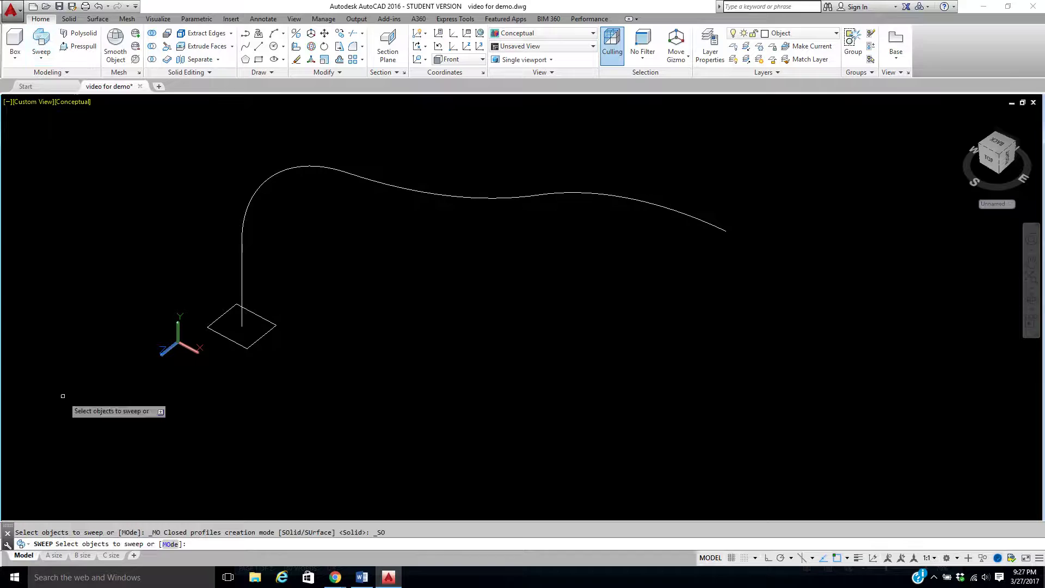
{"action": "left_click", "coordinate": [247, 350]}
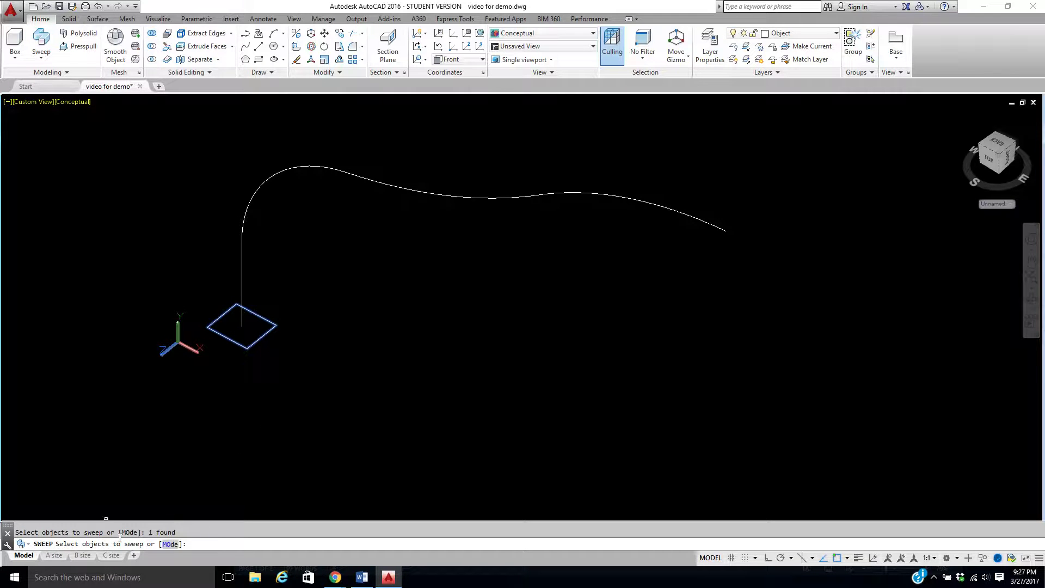
{"action": "right_click", "coordinate": [235, 386]}
{"action": "left_click", "coordinate": [246, 399]}
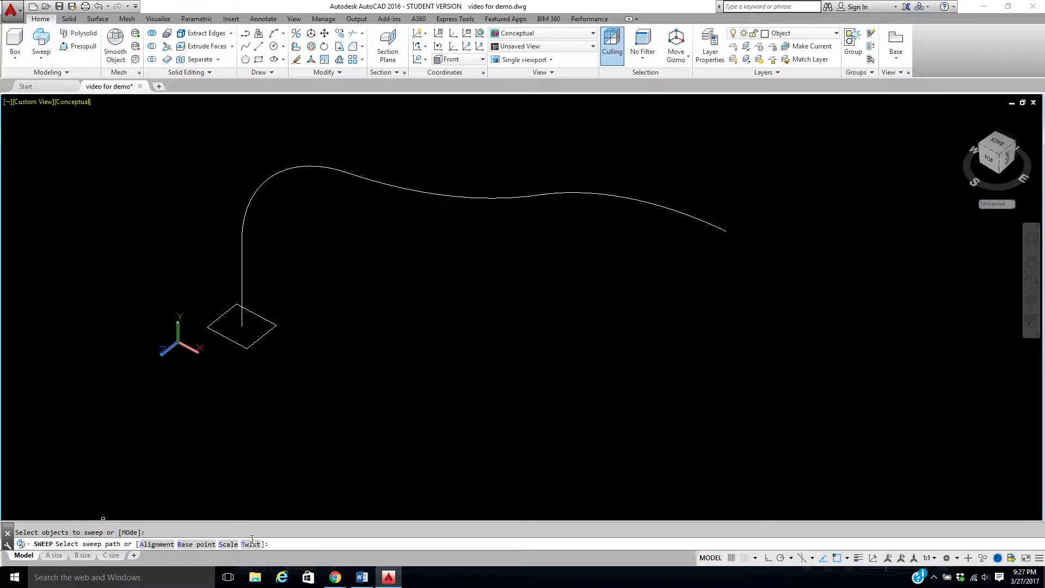
{"action": "left_click", "coordinate": [252, 272]}
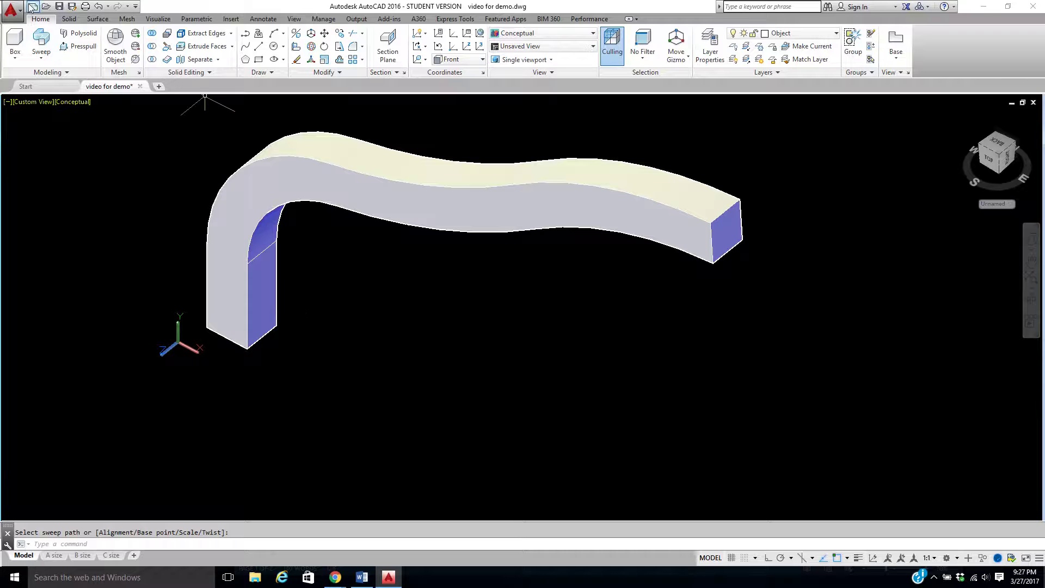
{"action": "left_click", "coordinate": [98, 6]}
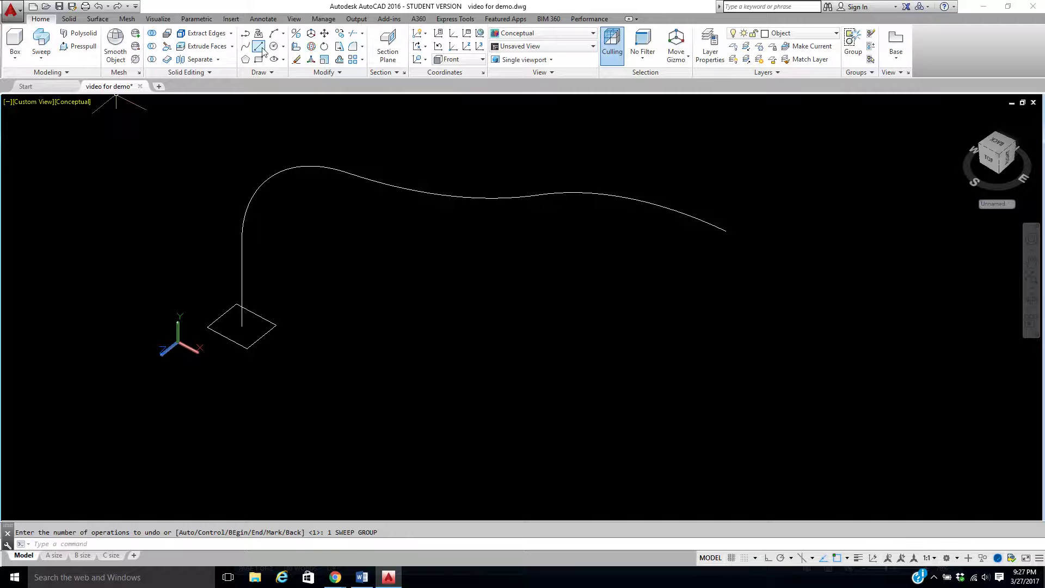
Copy the rectangle and its polyline path together, placing three copies spaced apart behind the original
{"action": "left_click", "coordinate": [339, 34]}
{"action": "left_click", "coordinate": [321, 217]}
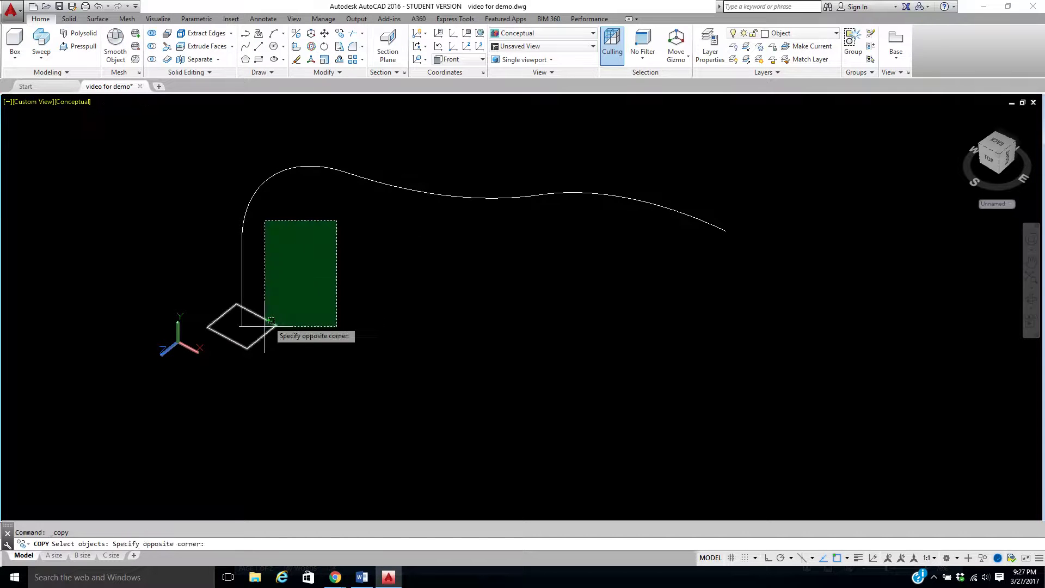
{"action": "left_click", "coordinate": [234, 350]}
{"action": "key", "text": "Return"}
{"action": "left_click", "coordinate": [236, 374]}
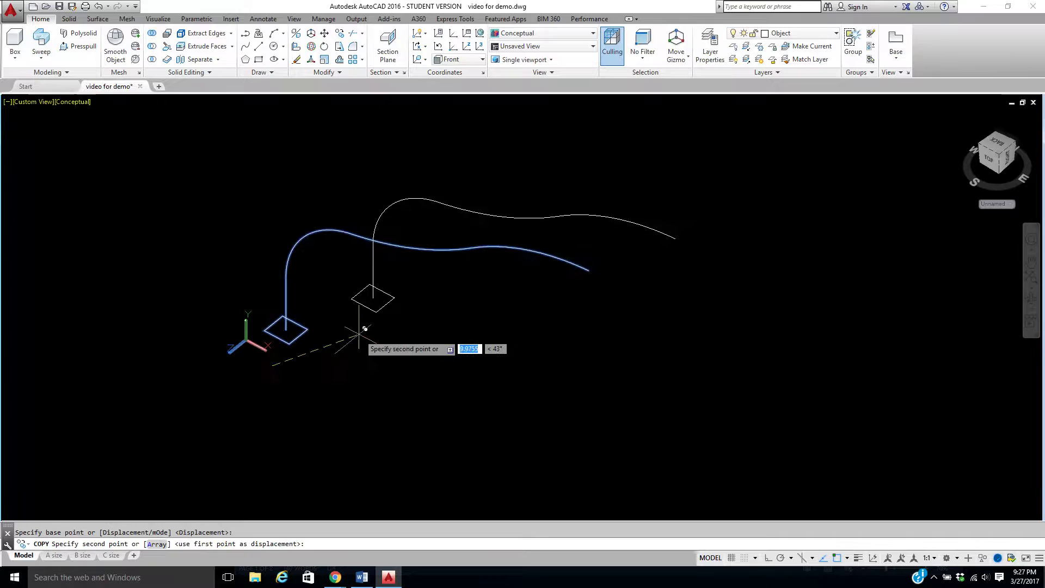
{"action": "scroll", "coordinate": [223, 366], "scroll_direction": "down", "scroll_amount": 3}
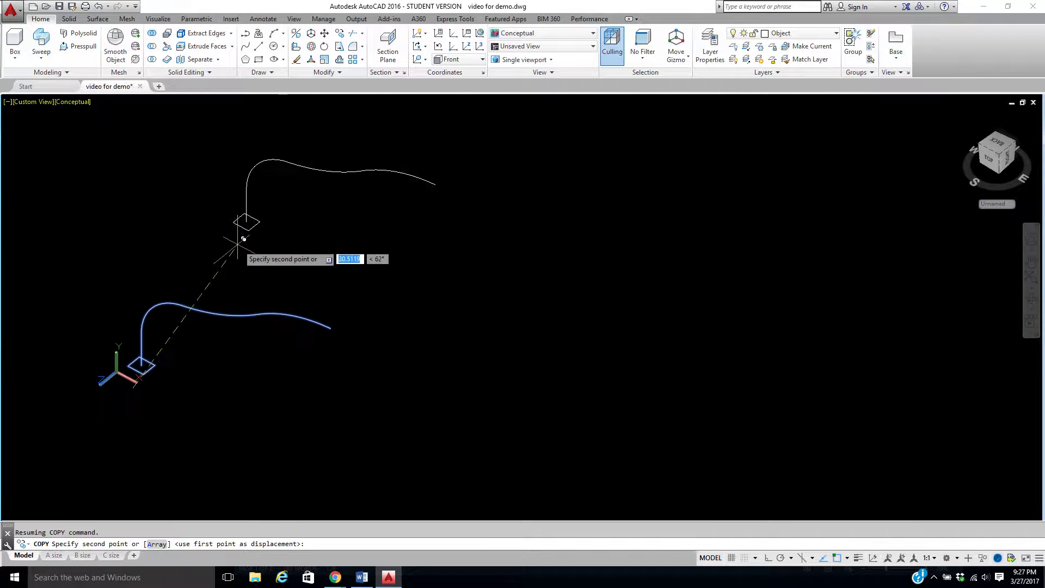
{"action": "left_click", "coordinate": [212, 244]}
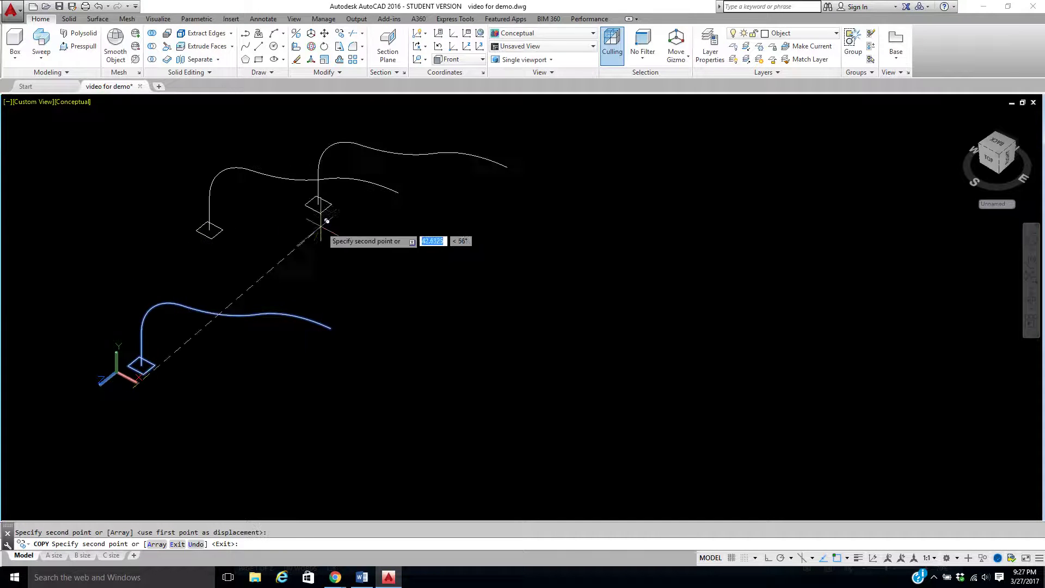
{"action": "left_click", "coordinate": [462, 153]}
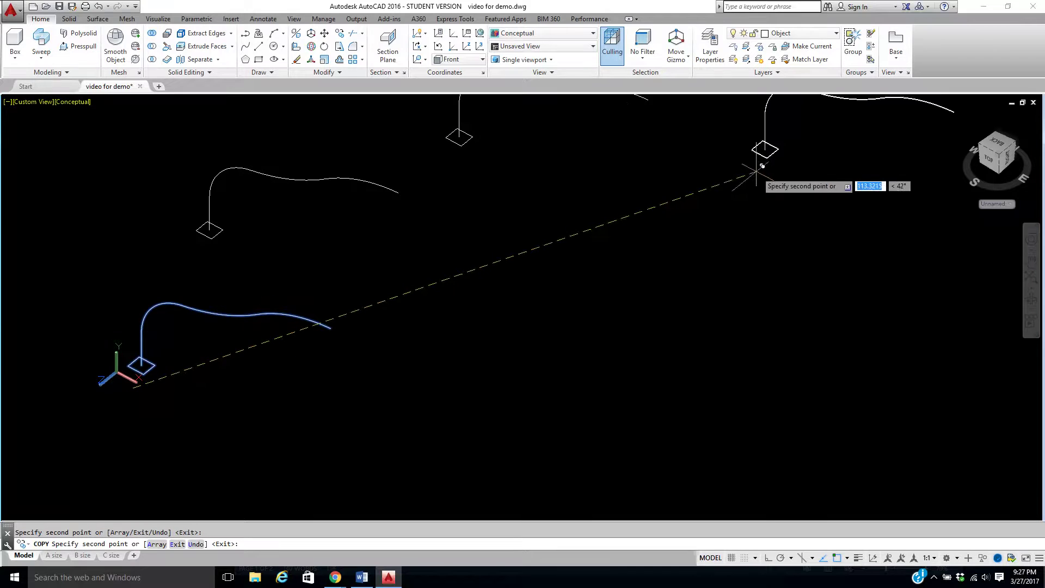
{"action": "left_click", "coordinate": [766, 163]}
{"action": "right_click", "coordinate": [754, 169]}
{"action": "left_click", "coordinate": [763, 173]}
Sweep the original rectangle along its own polyline path to form a solid
{"action": "scroll", "coordinate": [163, 350], "scroll_direction": "up", "scroll_amount": 5}
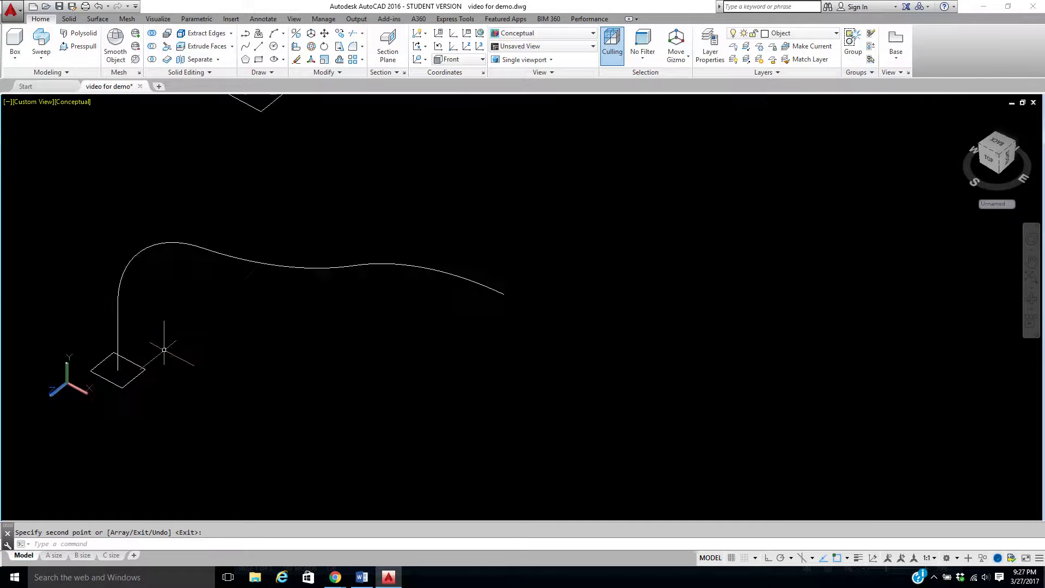
{"action": "middle_click_drag", "start_coordinate": [159, 350], "coordinate": [232, 295]}
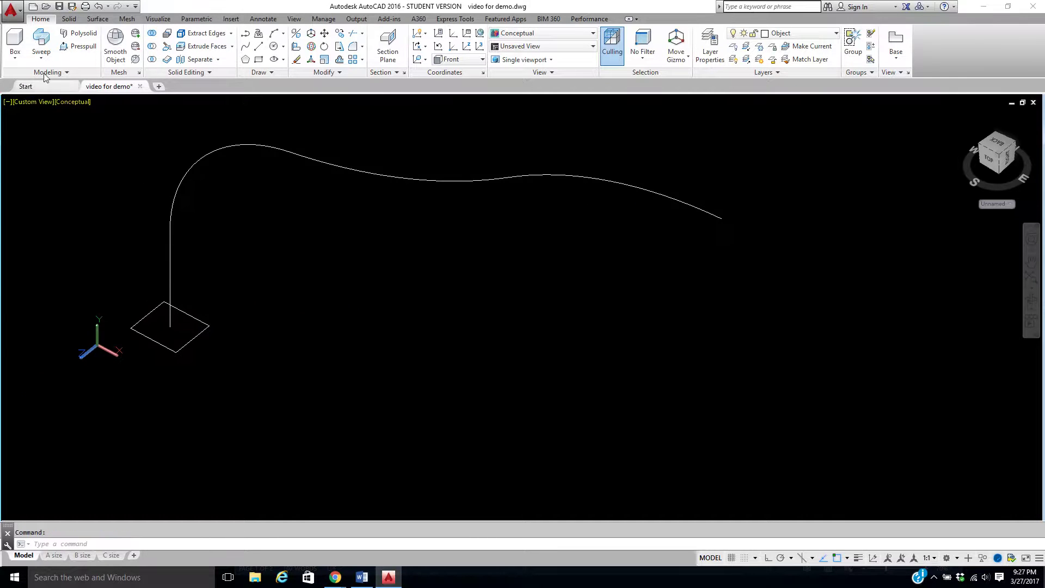
{"action": "left_click", "coordinate": [33, 41]}
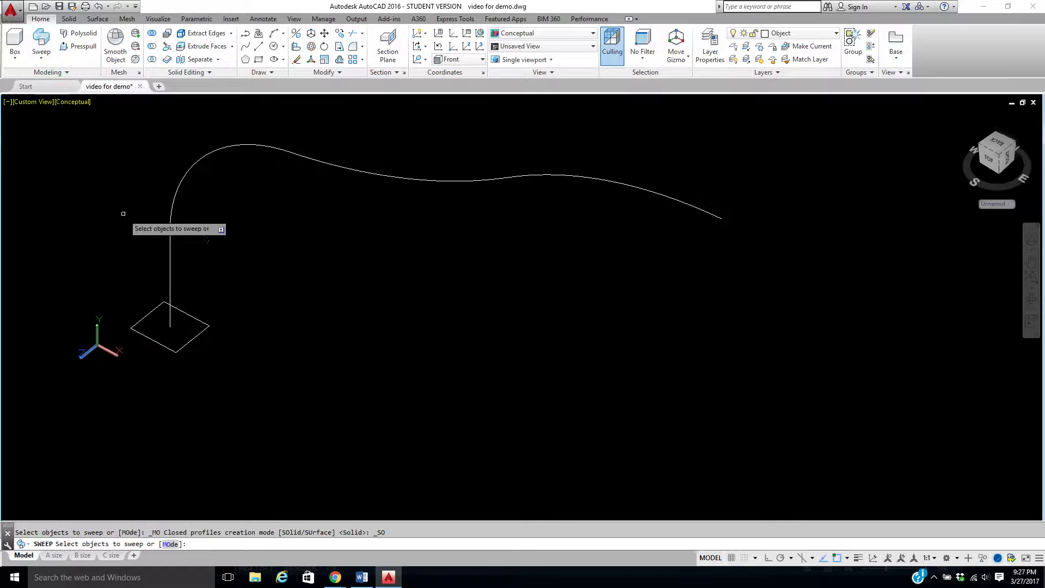
{"action": "left_click", "coordinate": [194, 318]}
{"action": "right_click", "coordinate": [202, 275]}
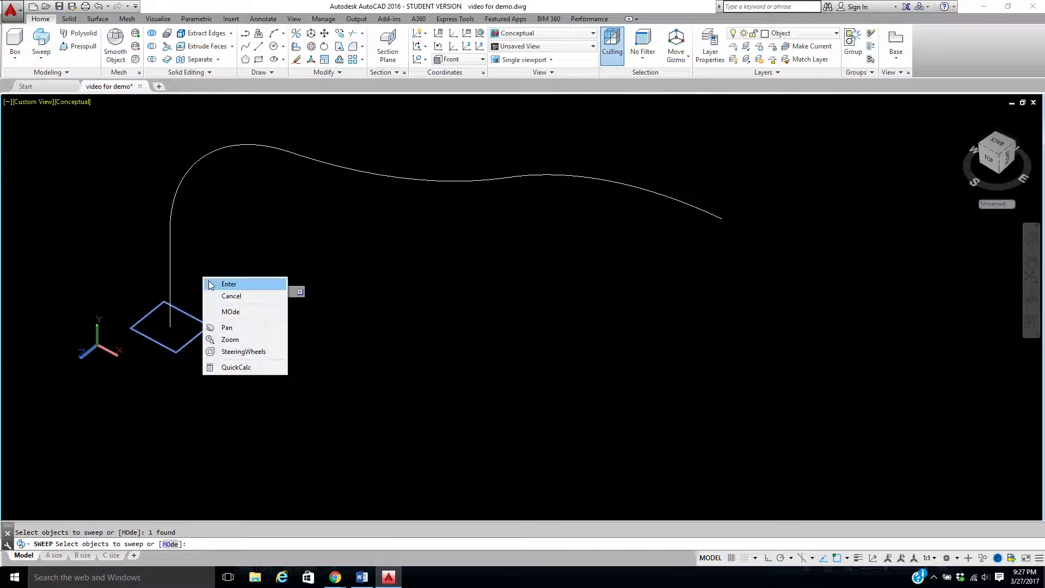
{"action": "left_click", "coordinate": [218, 283]}
{"action": "left_click", "coordinate": [170, 264]}
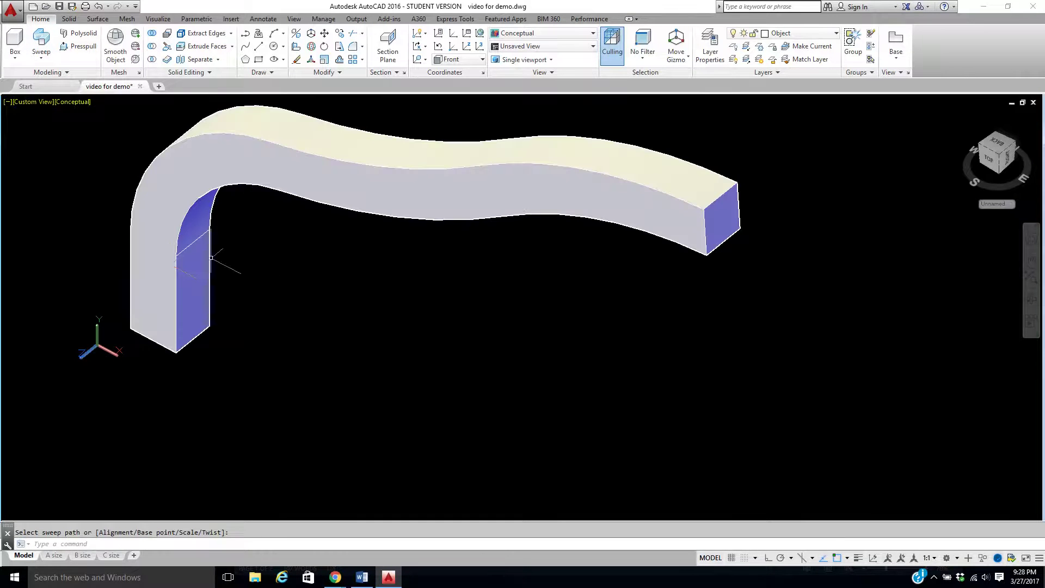
Sweep the copied rectangle nearest the first solid along its own polyline path with a scale factor of .5
{"action": "right_click", "coordinate": [217, 261]}
{"action": "left_click", "coordinate": [234, 270]}
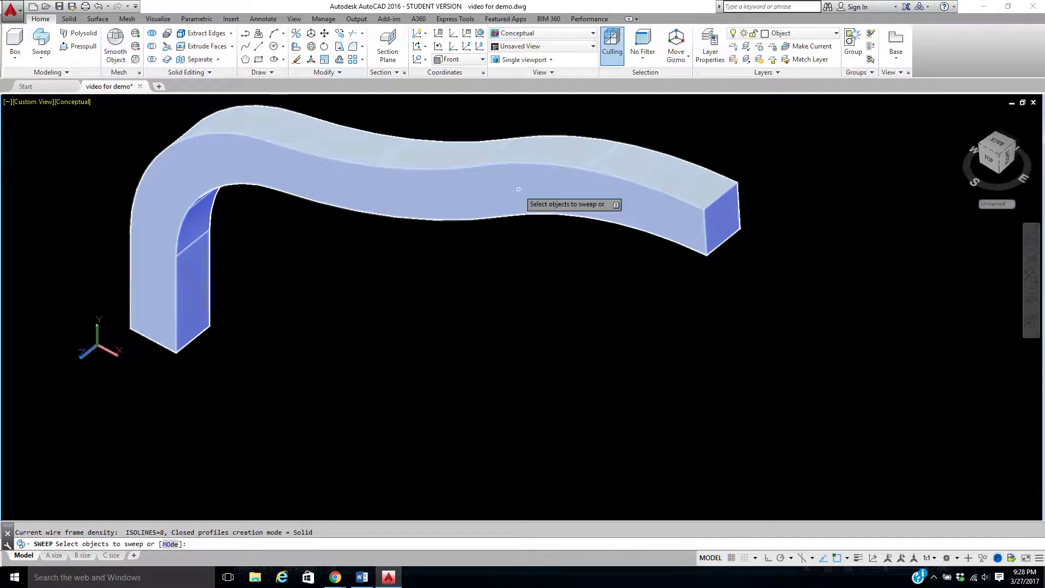
{"action": "scroll", "coordinate": [504, 156], "scroll_direction": "down", "scroll_amount": 3}
{"action": "middle_click_drag", "start_coordinate": [504, 156], "coordinate": [373, 310]}
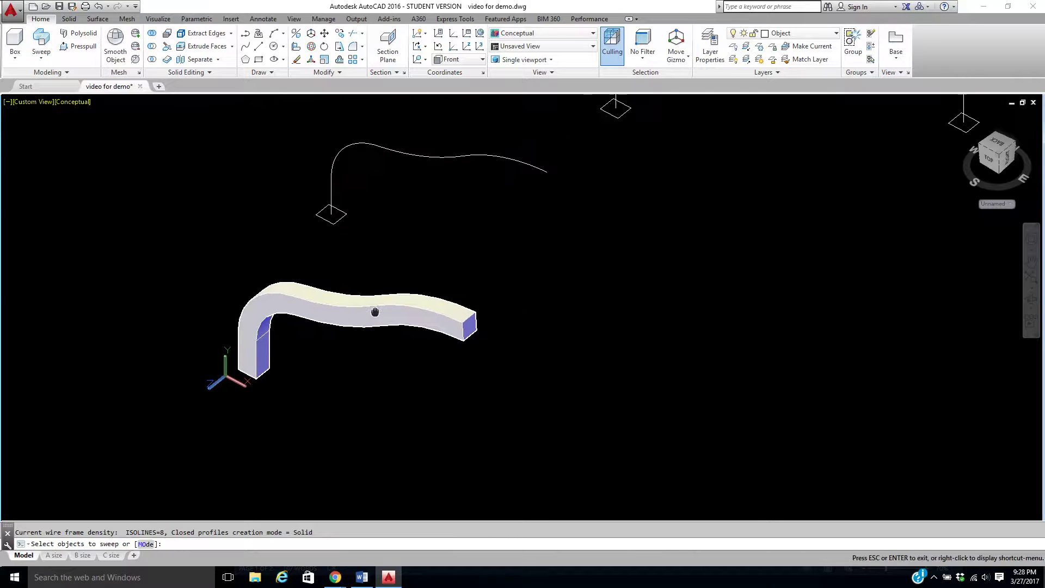
{"action": "scroll", "coordinate": [292, 480], "scroll_direction": "down", "scroll_amount": 1}
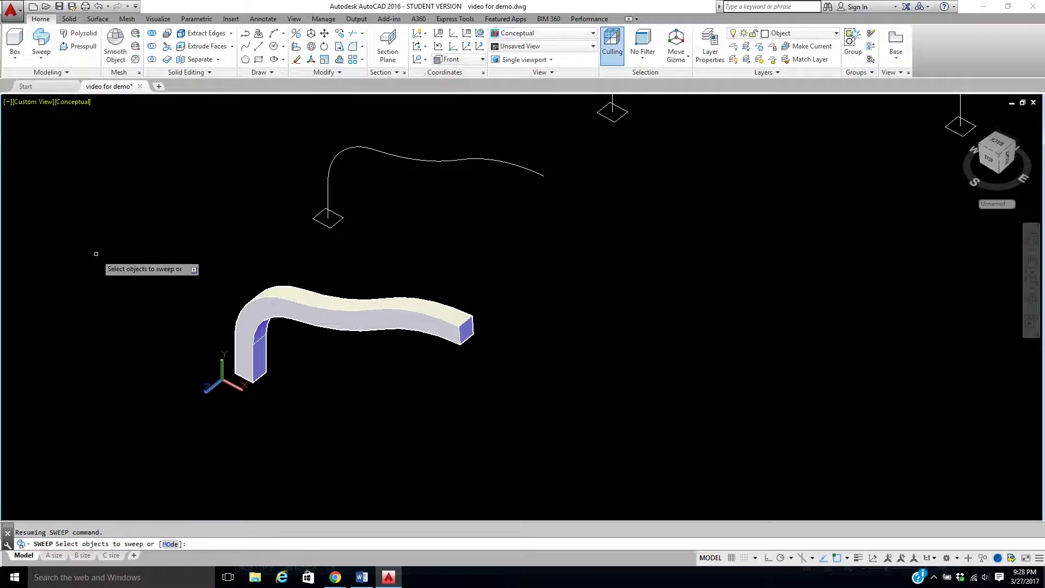
{"action": "left_click", "coordinate": [322, 223]}
{"action": "right_click", "coordinate": [305, 187]}
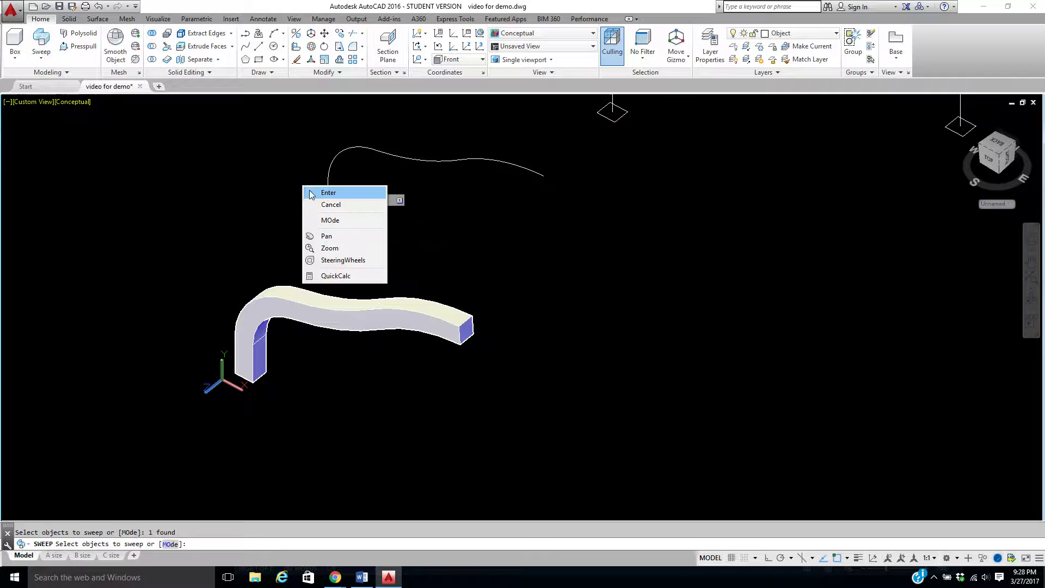
{"action": "left_click", "coordinate": [310, 191]}
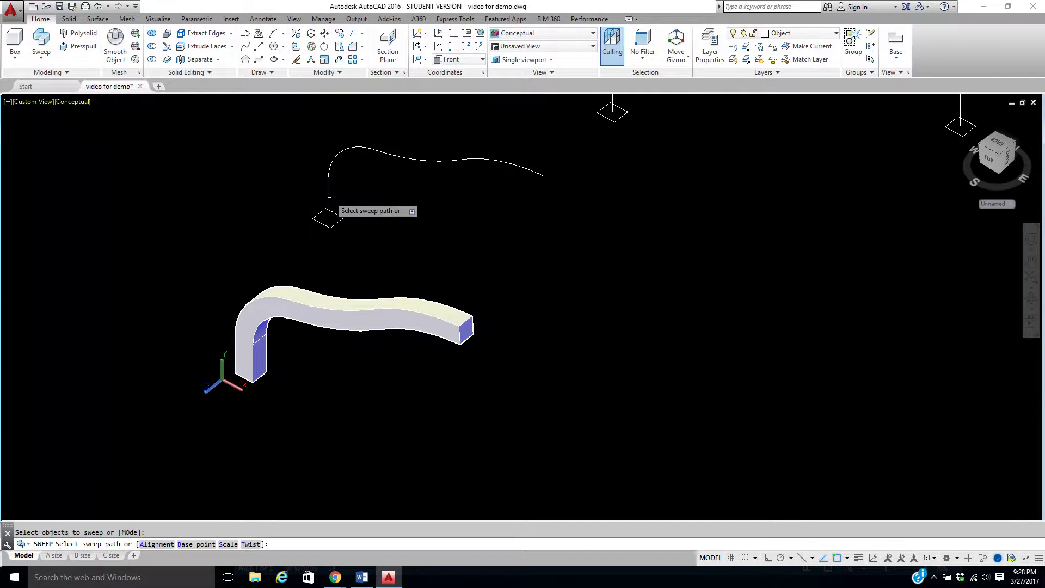
{"action": "left_click", "coordinate": [226, 545]}
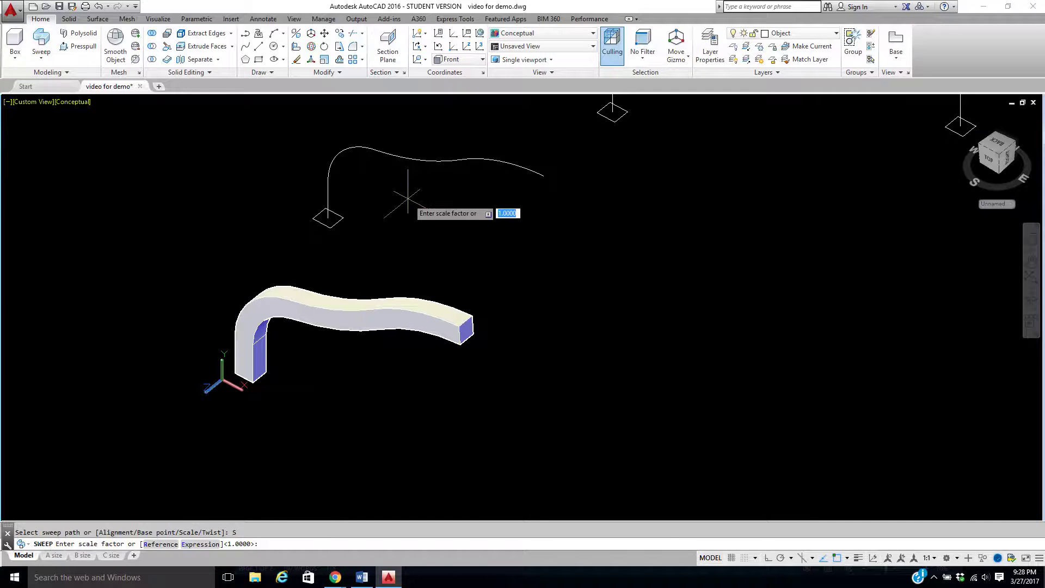
{"action": "key", "text": "Return"}
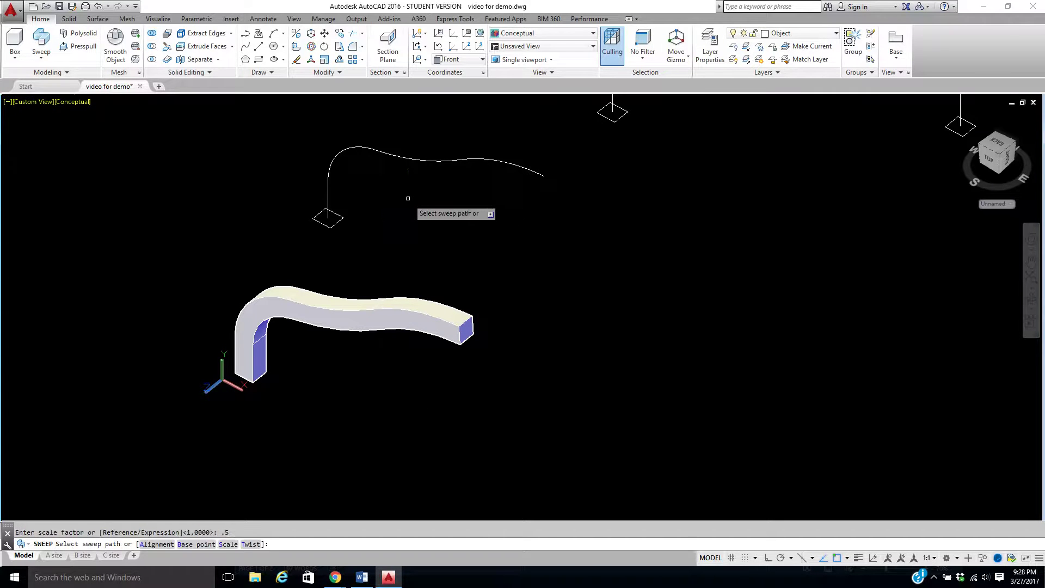
{"action": "left_click", "coordinate": [325, 188]}
Sweep the next copied rectangle, beyond the tapered solid, along its own polyline path with a twist angle of 5
{"action": "right_click", "coordinate": [403, 202]}
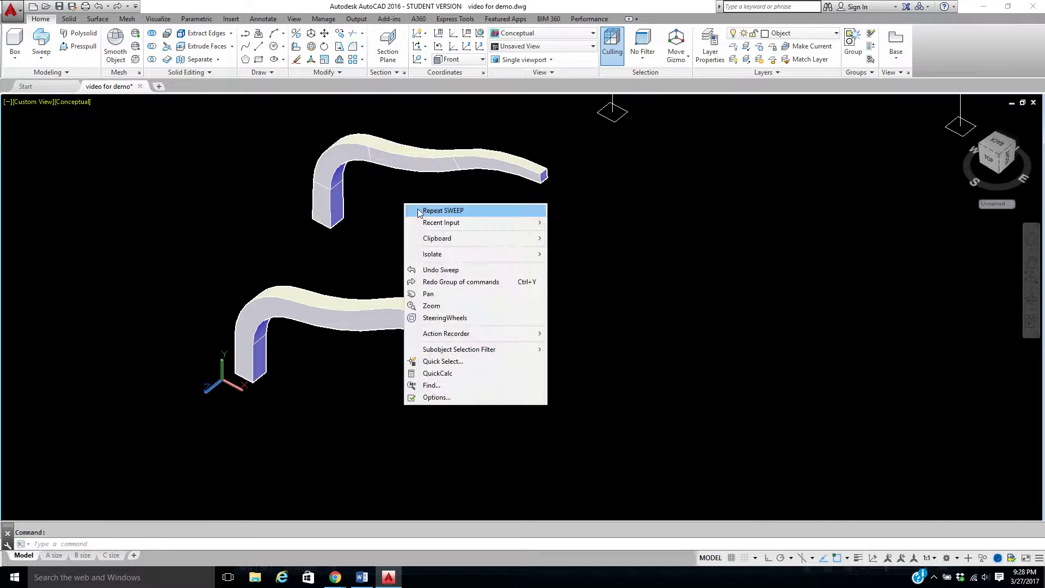
{"action": "left_click", "coordinate": [425, 210]}
{"action": "scroll", "coordinate": [354, 240], "scroll_direction": "up", "scroll_amount": 5}
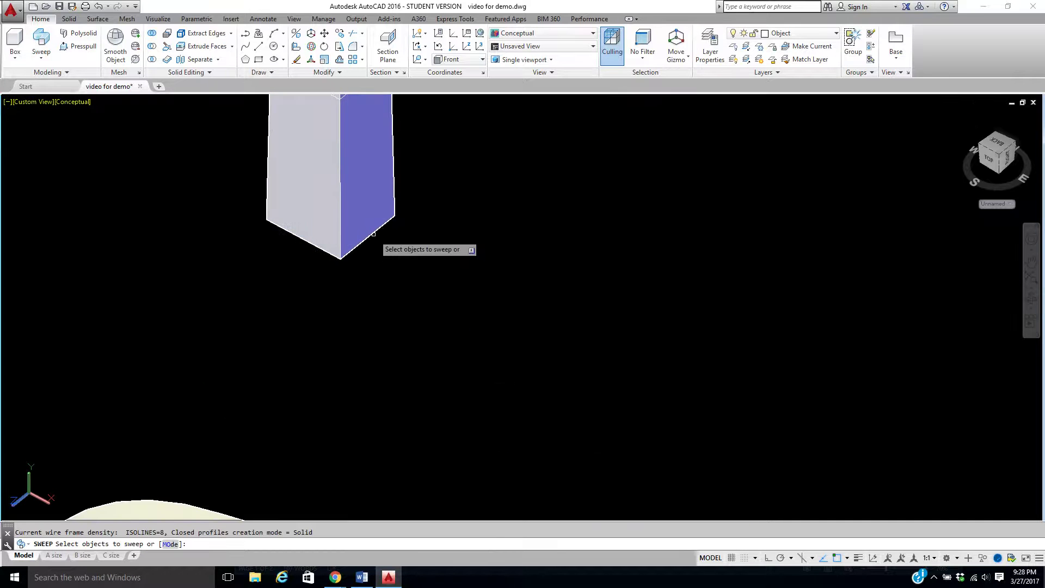
{"action": "scroll", "coordinate": [381, 244], "scroll_direction": "down", "scroll_amount": 5}
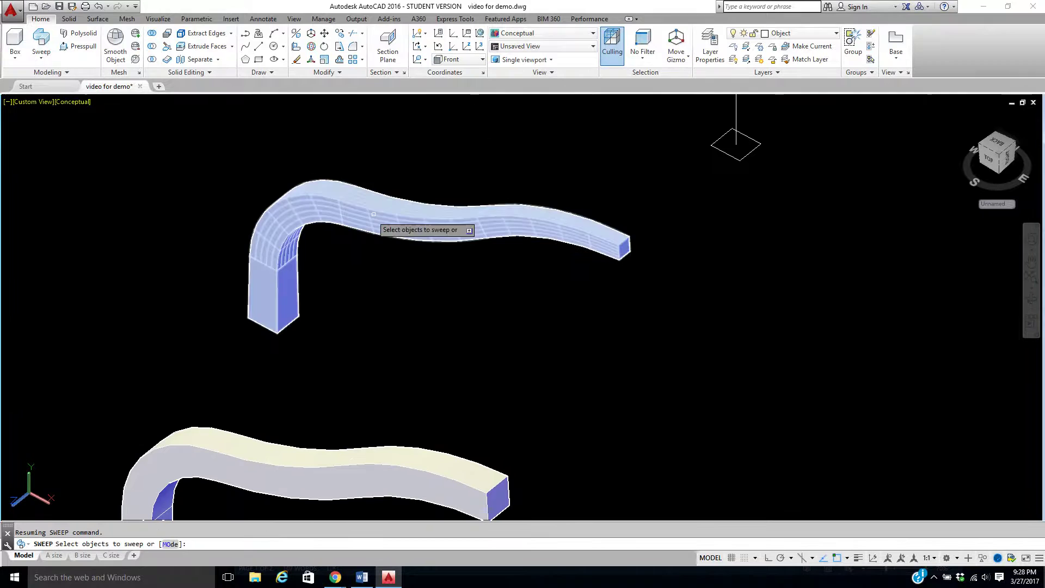
{"action": "scroll", "coordinate": [613, 254], "scroll_direction": "up", "scroll_amount": 4}
{"action": "scroll", "coordinate": [643, 239], "scroll_direction": "up", "scroll_amount": 3}
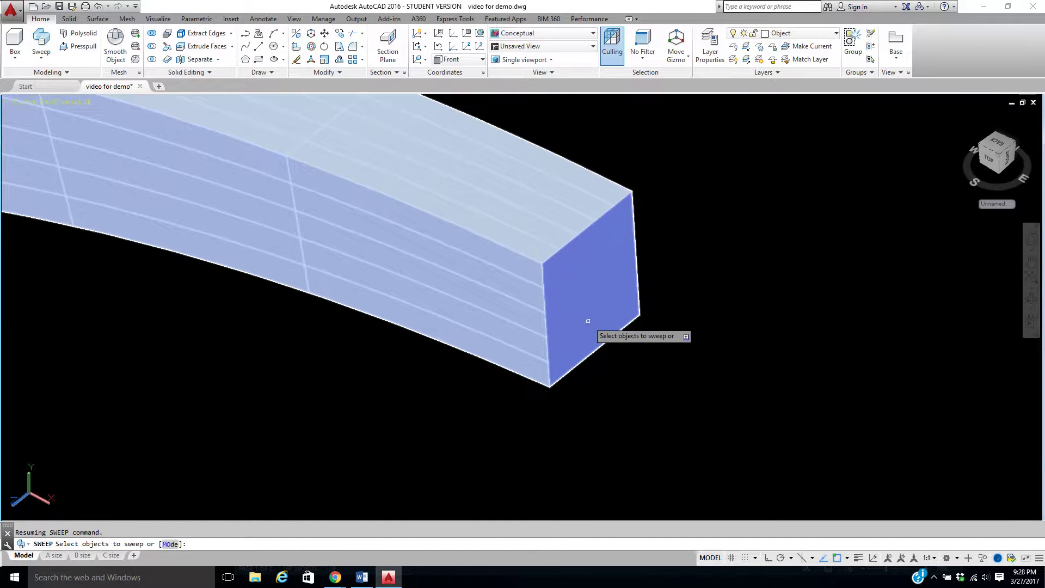
{"action": "scroll", "coordinate": [587, 289], "scroll_direction": "down", "scroll_amount": 6}
{"action": "middle_click_drag", "start_coordinate": [249, 362], "coordinate": [302, 317]}
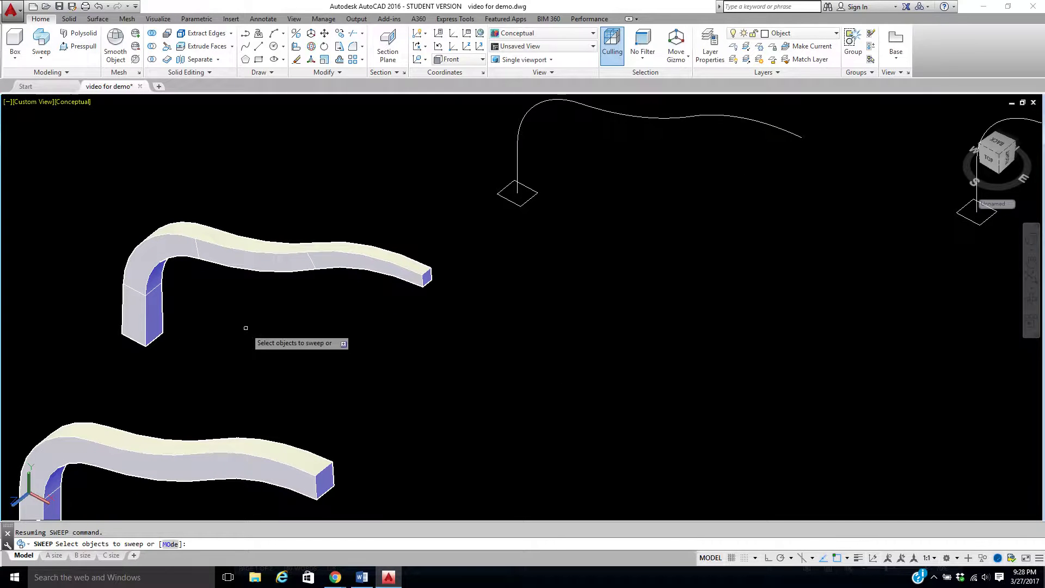
{"action": "middle_click_drag", "start_coordinate": [439, 294], "coordinate": [311, 366]}
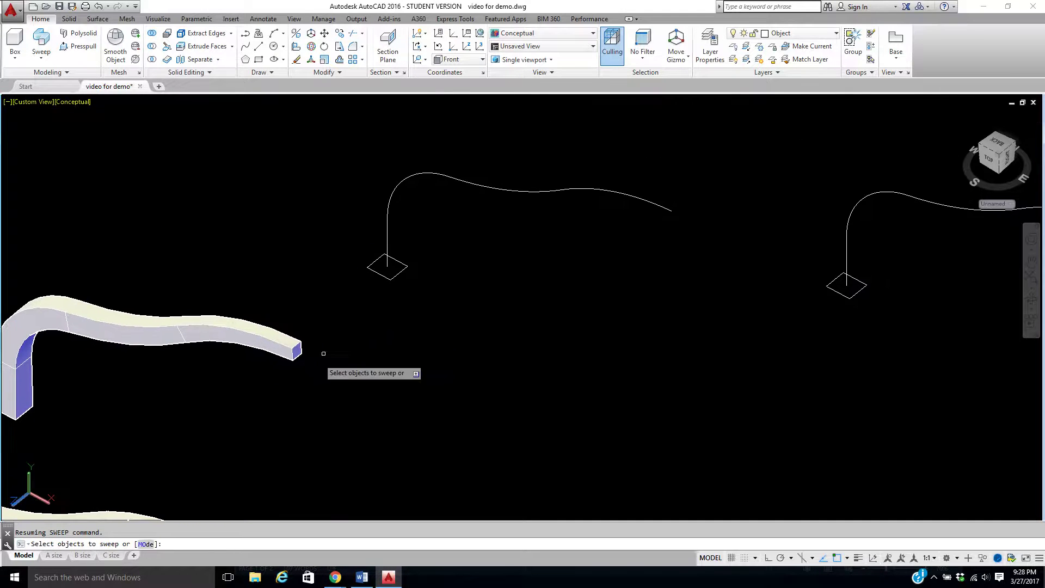
{"action": "left_click", "coordinate": [397, 274]}
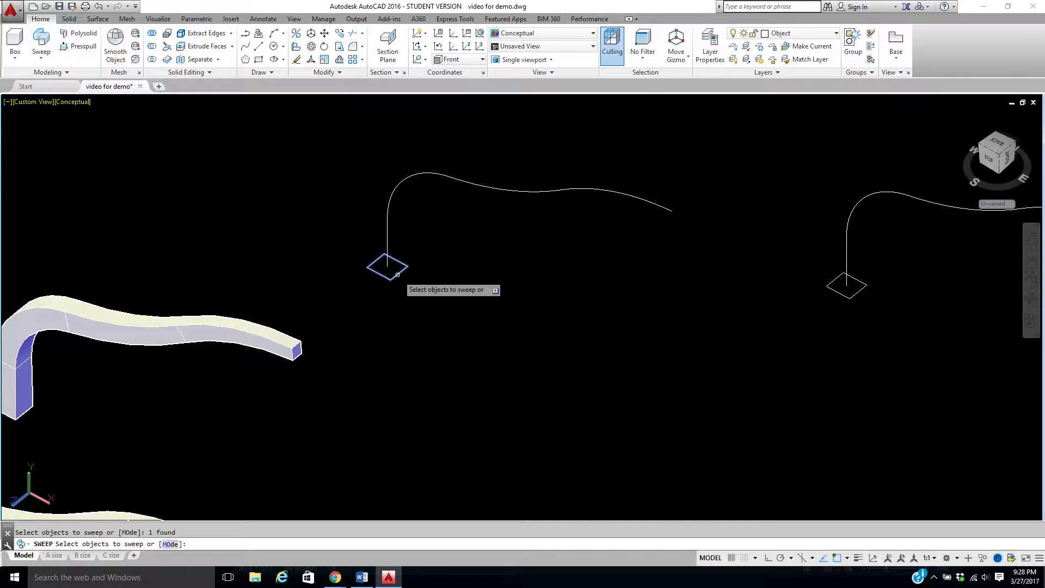
{"action": "right_click", "coordinate": [309, 424]}
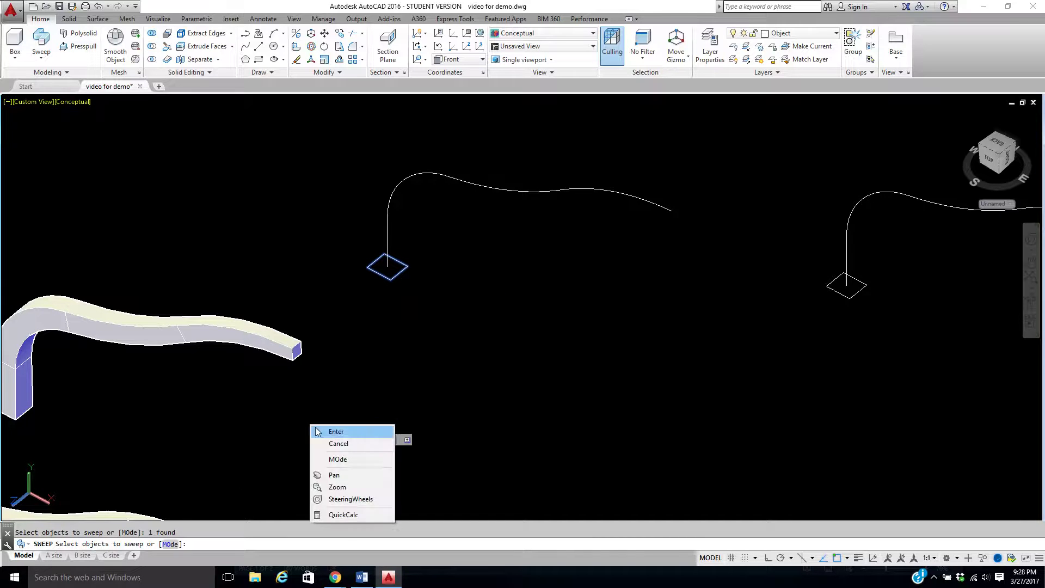
{"action": "left_click", "coordinate": [324, 432]}
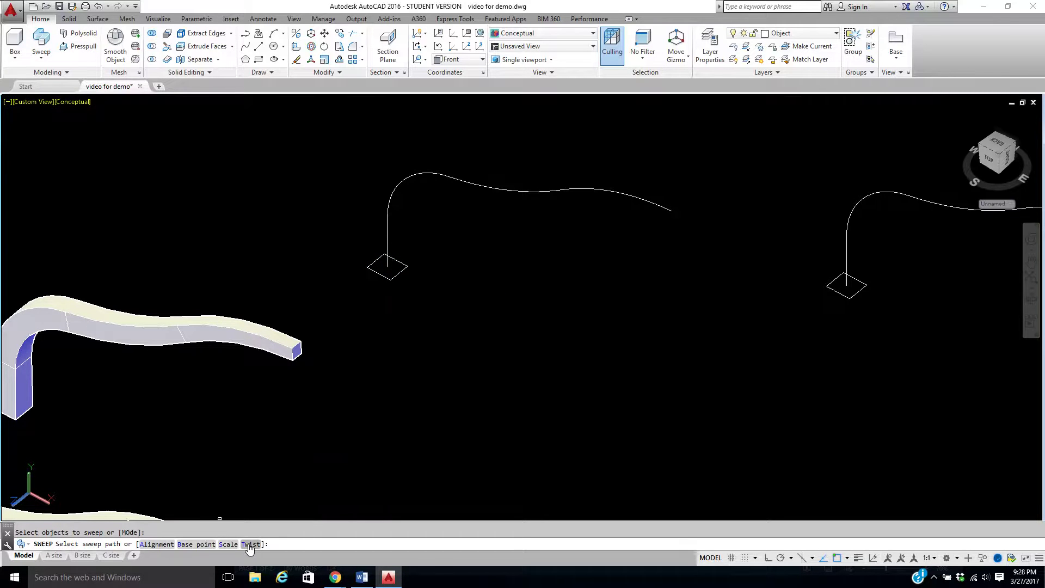
{"action": "left_click", "coordinate": [250, 544]}
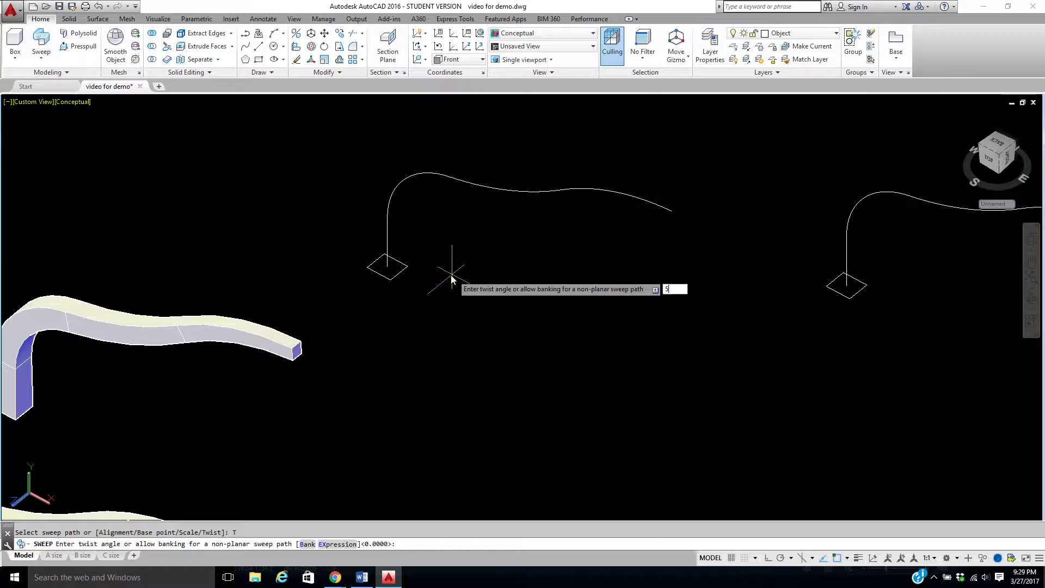
{"action": "key", "text": "Return"}
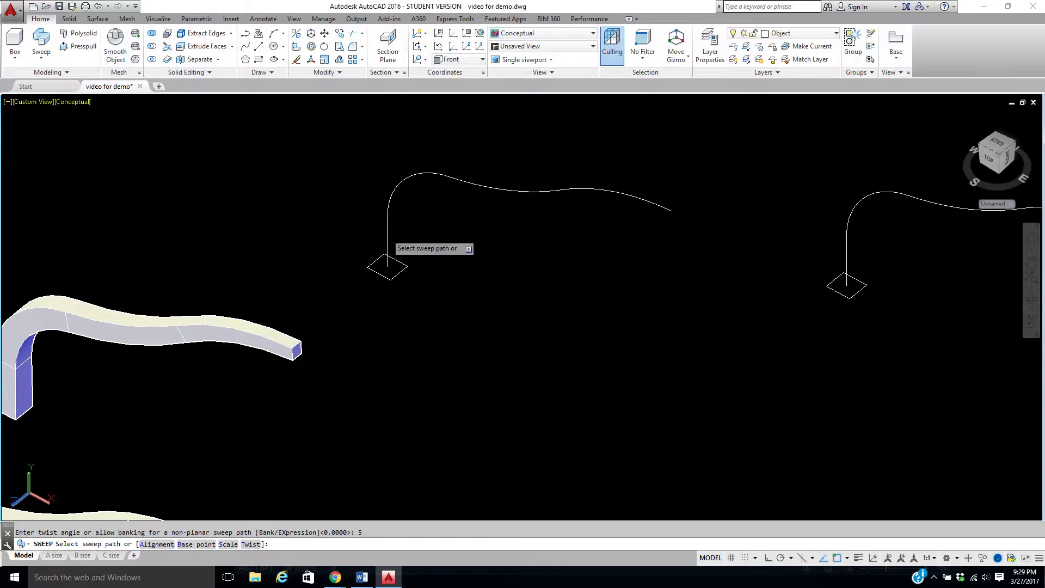
{"action": "left_click", "coordinate": [387, 239]}
{"action": "middle_click_drag", "start_coordinate": [526, 233], "coordinate": [466, 262]}
{"action": "scroll", "coordinate": [466, 262], "scroll_direction": "down", "scroll_amount": 2}
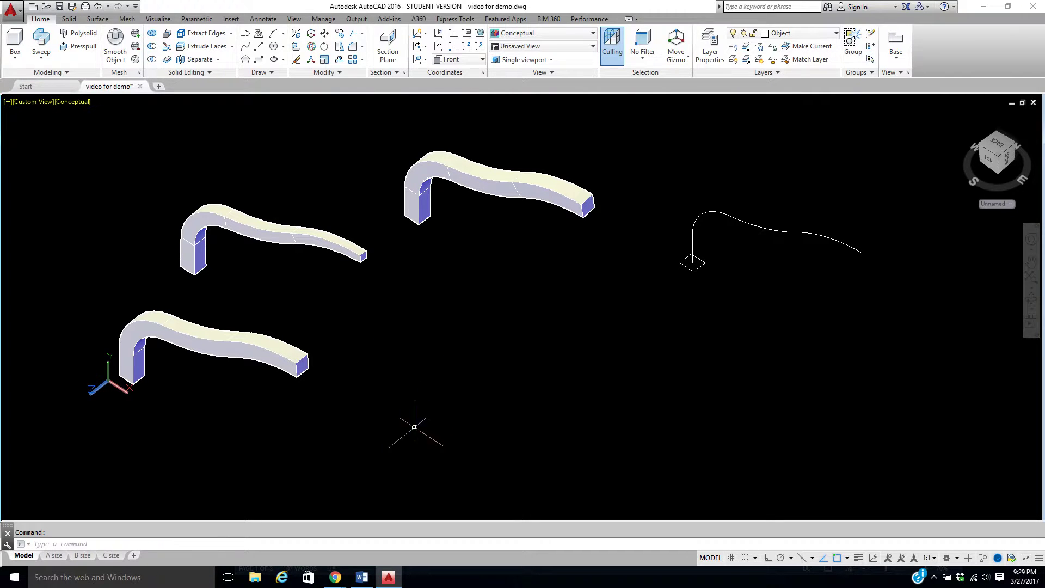
Sweep the last remaining rectangle along its polyline path as a solid, with the base point at the path's start inside the rectangle
{"action": "left_click", "coordinate": [41, 43]}
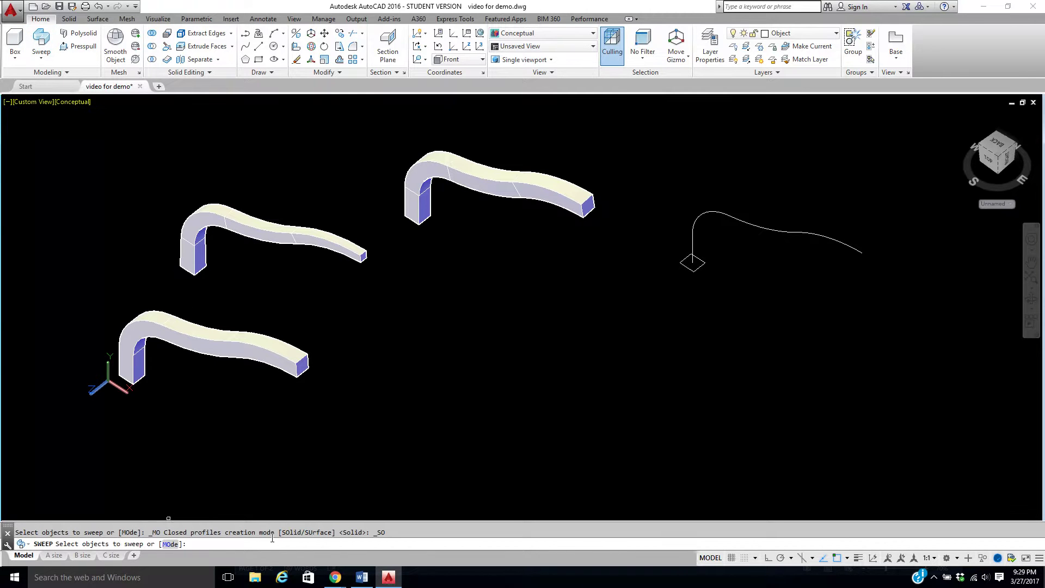
{"action": "left_click", "coordinate": [695, 269]}
{"action": "right_click", "coordinate": [266, 472]}
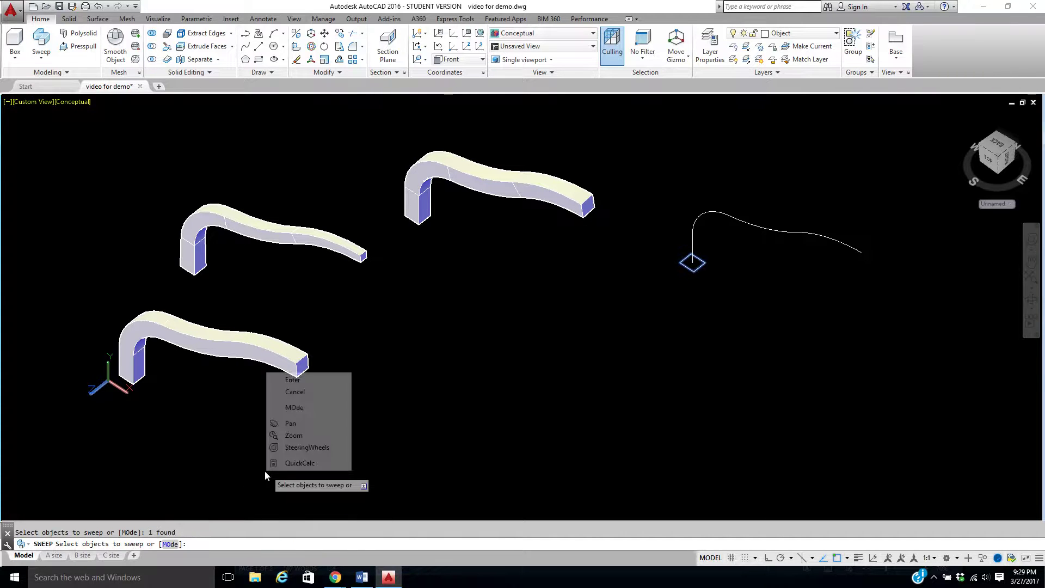
{"action": "left_click", "coordinate": [289, 381]}
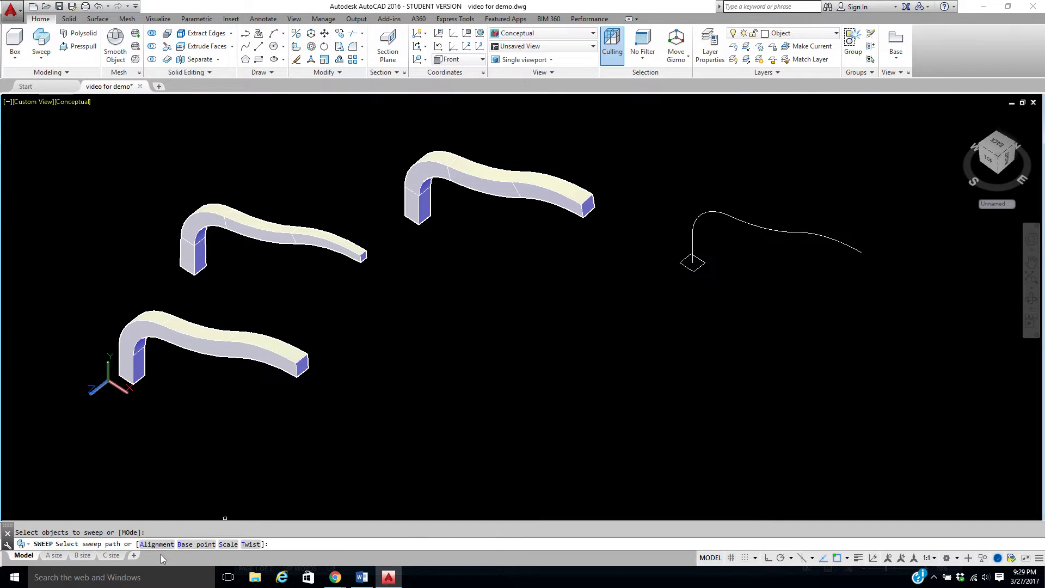
{"action": "left_click", "coordinate": [196, 544]}
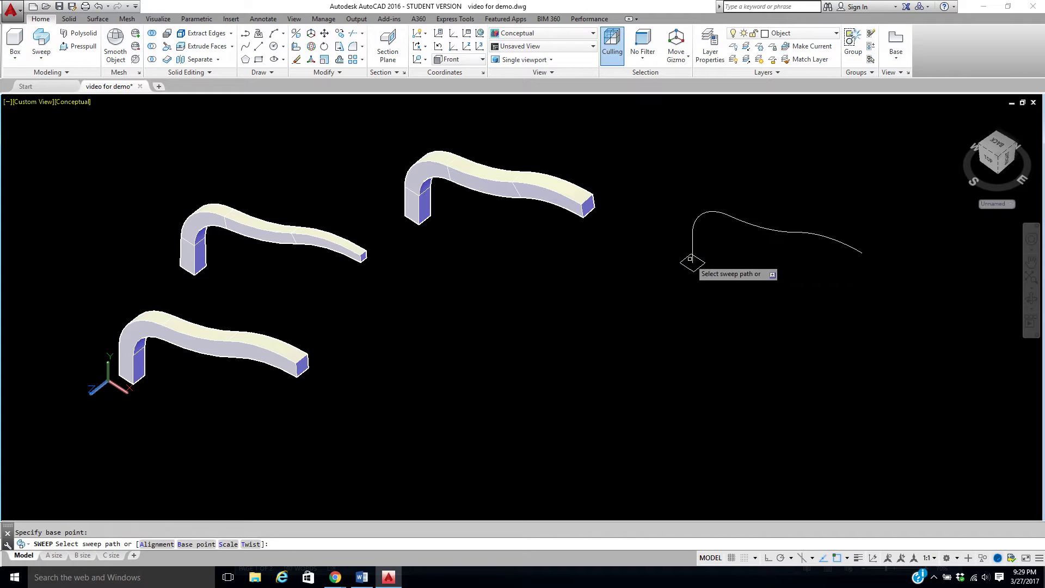
{"action": "left_click", "coordinate": [692, 263]}
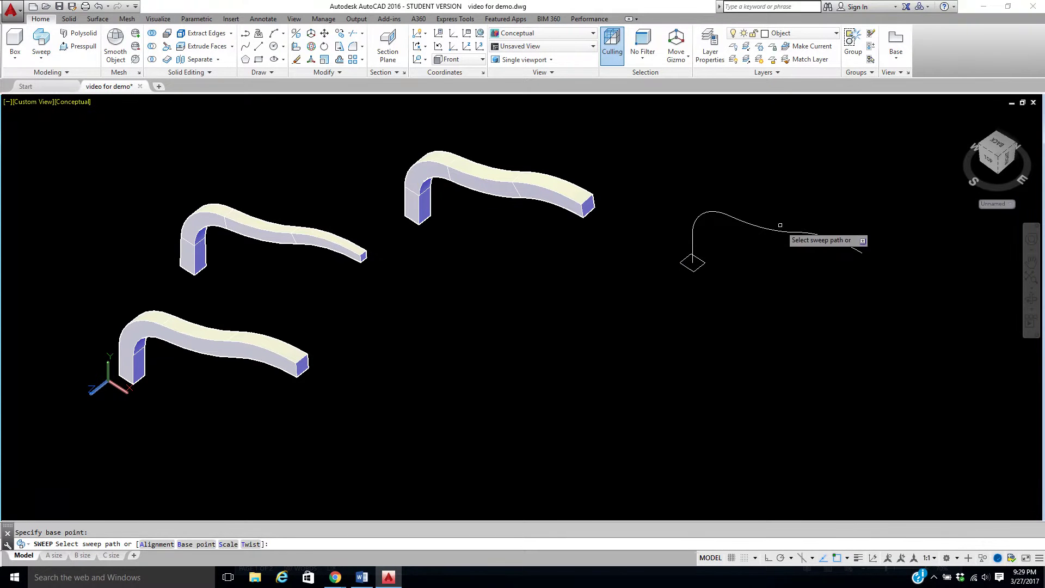
{"action": "left_click", "coordinate": [777, 231]}
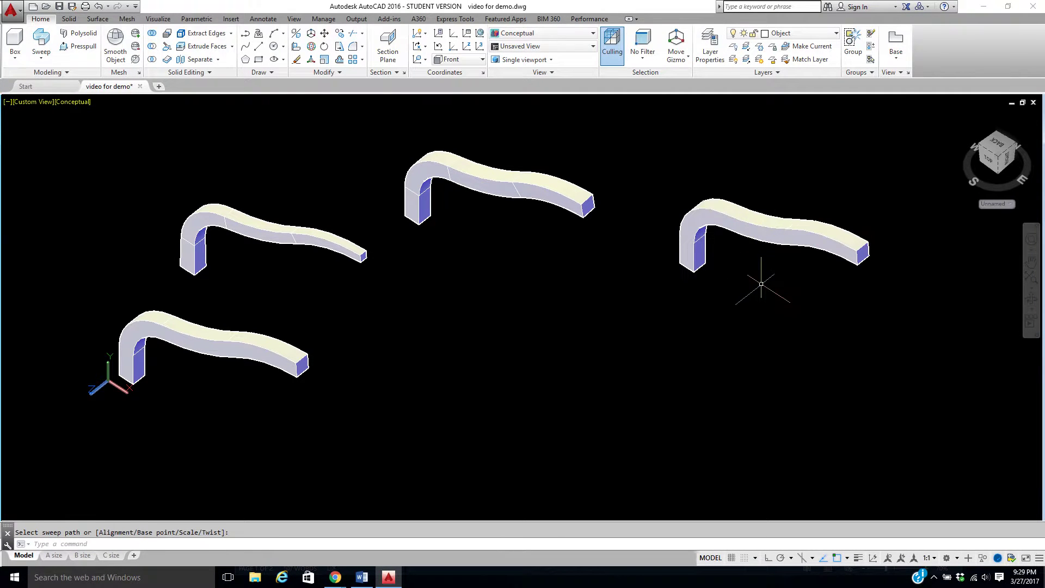